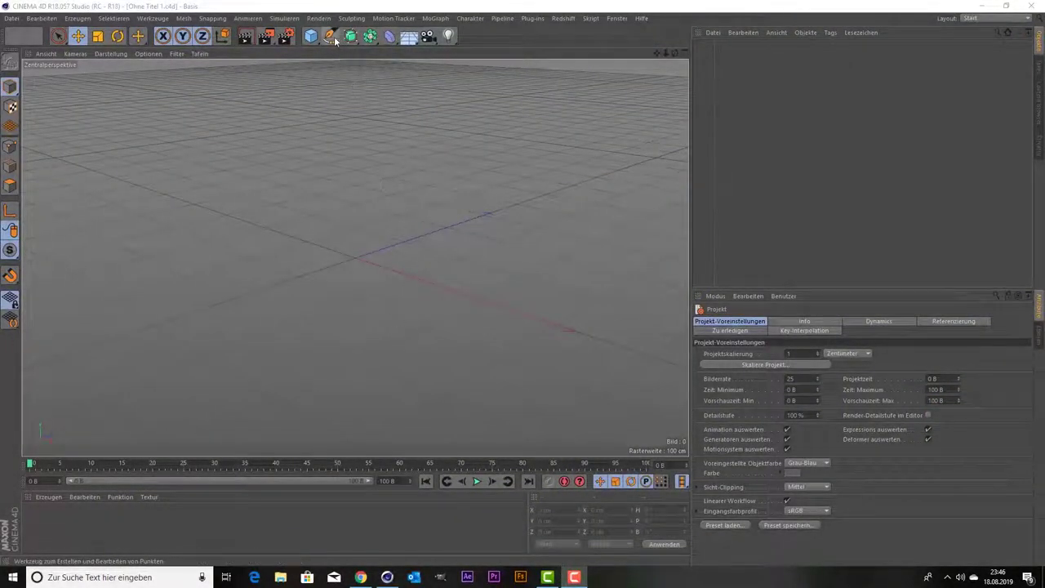
Step: Add an n-Side (n-Eck) spline with 6 sides and a 200 cm radius
{"action": "left_click_drag", "start_coordinate": [331, 36], "coordinate": [492, 115]}
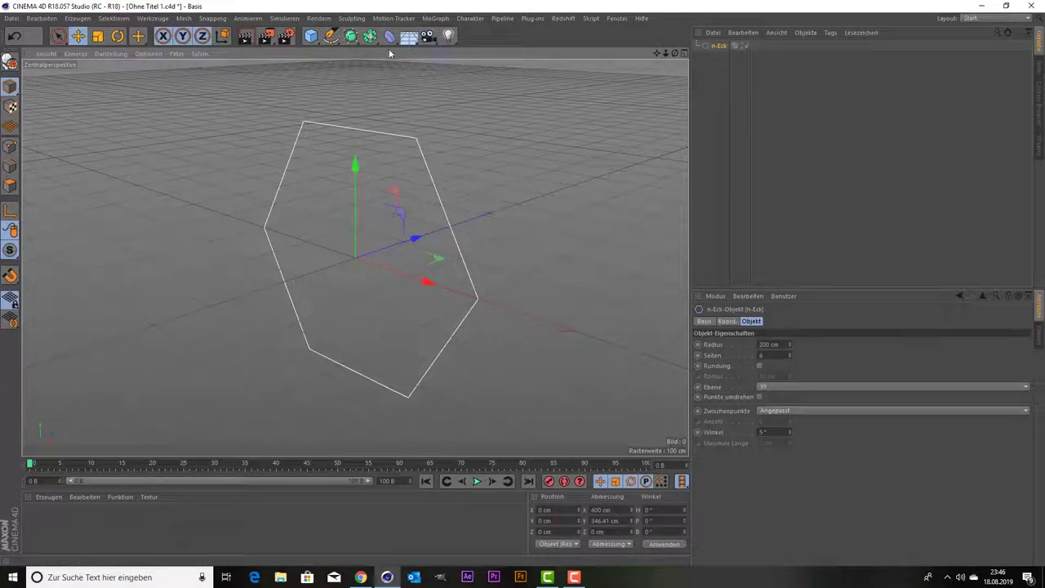
Step: Create a Klon cloner and nest the n-Eck hexagon inside it to get three copies
{"action": "left_click", "coordinate": [435, 18]}
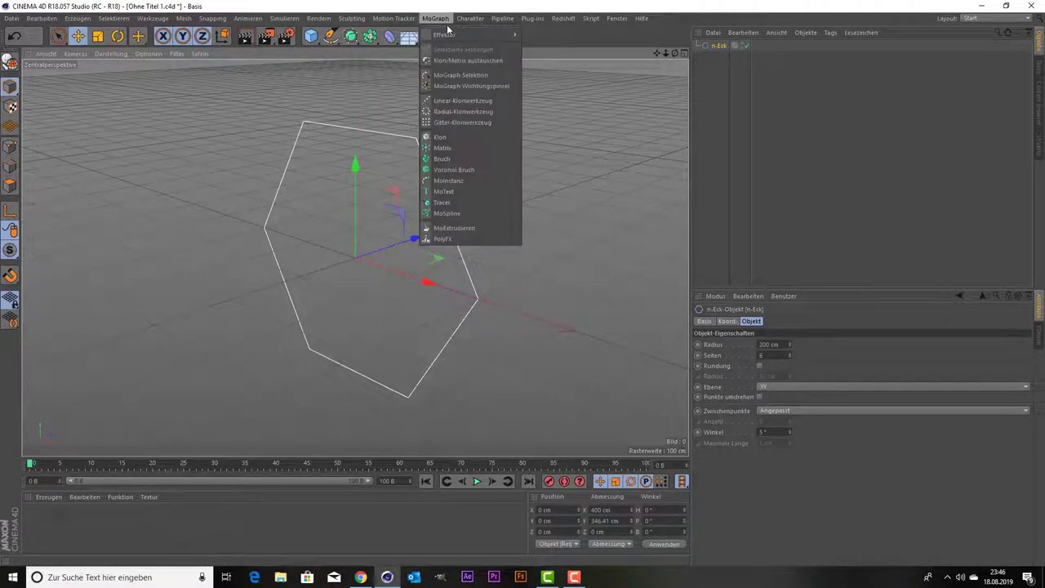
{"action": "mouse_move", "coordinate": [469, 34]}
{"action": "left_click", "coordinate": [470, 17]}
{"action": "left_click", "coordinate": [436, 18]}
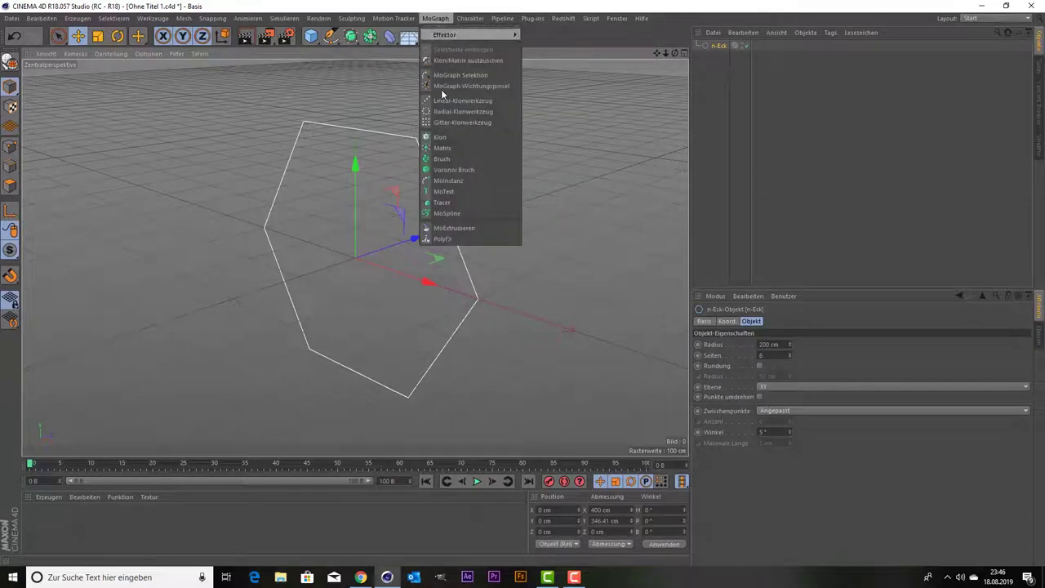
{"action": "left_click", "coordinate": [439, 138]}
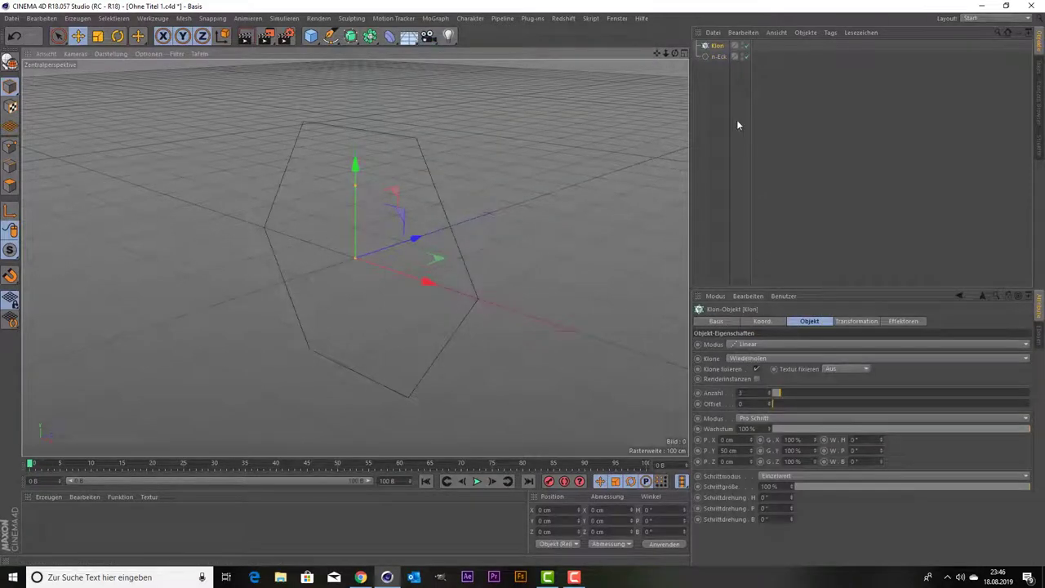
{"action": "left_click_drag", "start_coordinate": [717, 56], "coordinate": [716, 46]}
{"action": "left_click", "coordinate": [716, 46]}
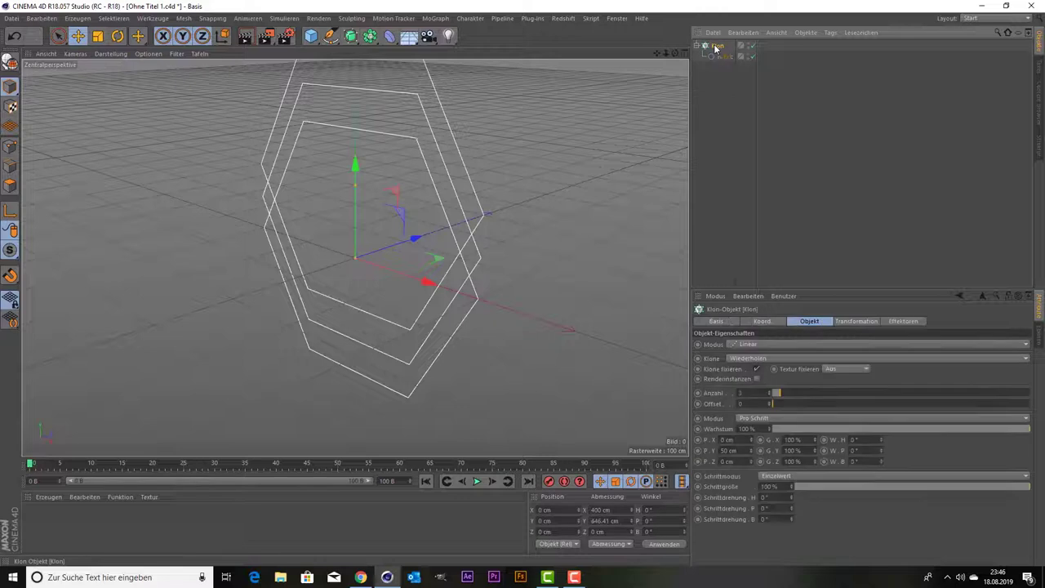
{"action": "left_click", "coordinate": [729, 344]}
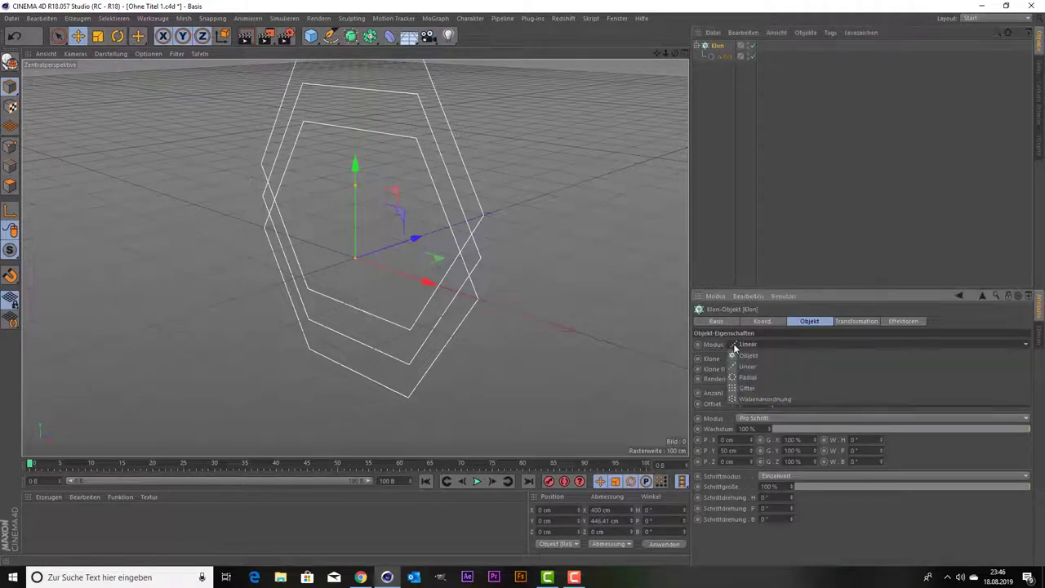
Step: Switch the cloner to Gitter mode with one layer and 863 × 805 cm spacing
{"action": "left_click", "coordinate": [770, 385]}
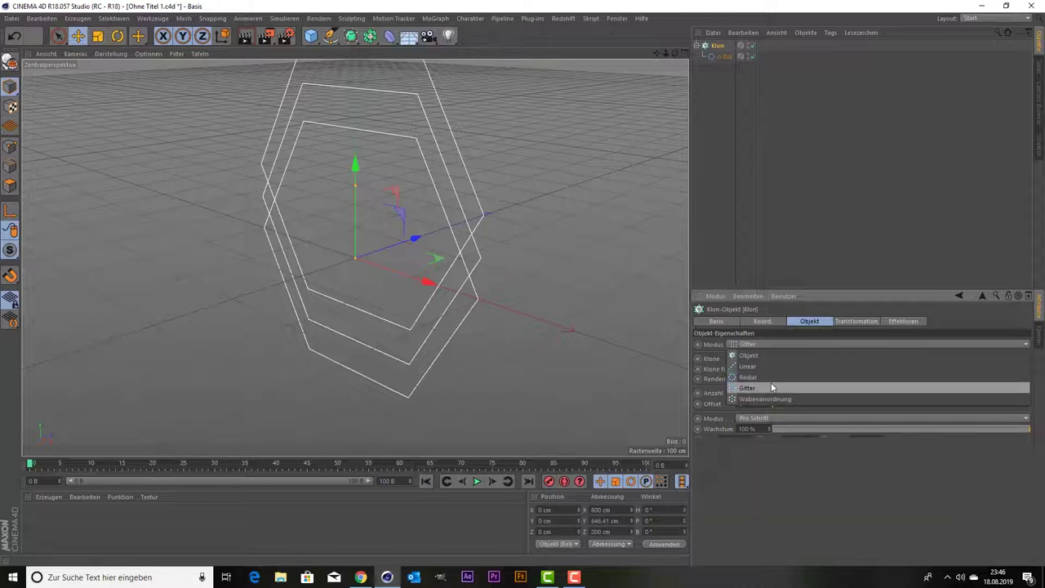
{"action": "left_click", "coordinate": [771, 384]}
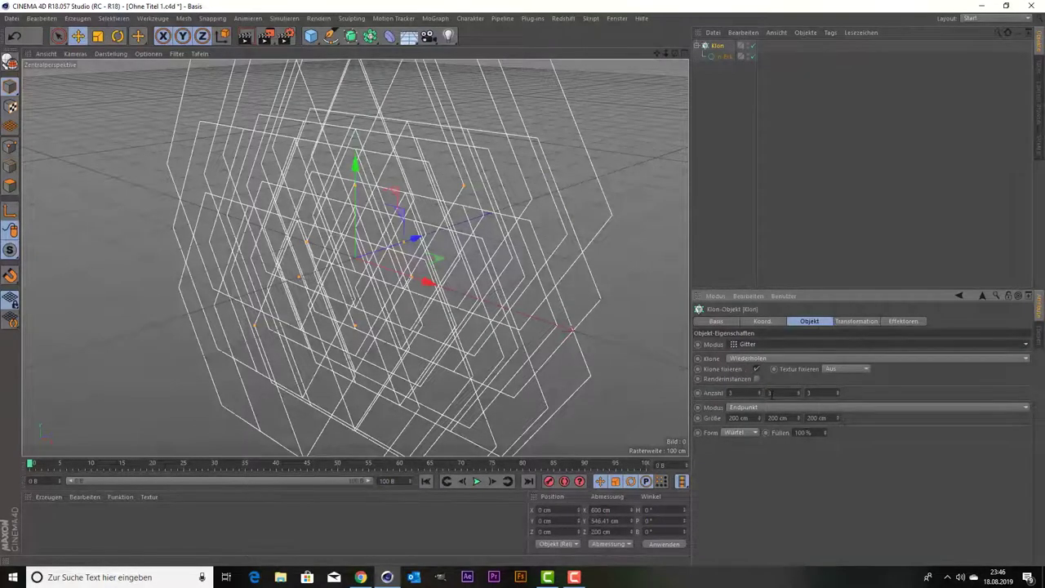
{"action": "left_click", "coordinate": [838, 396]}
{"action": "left_click", "coordinate": [838, 396]}
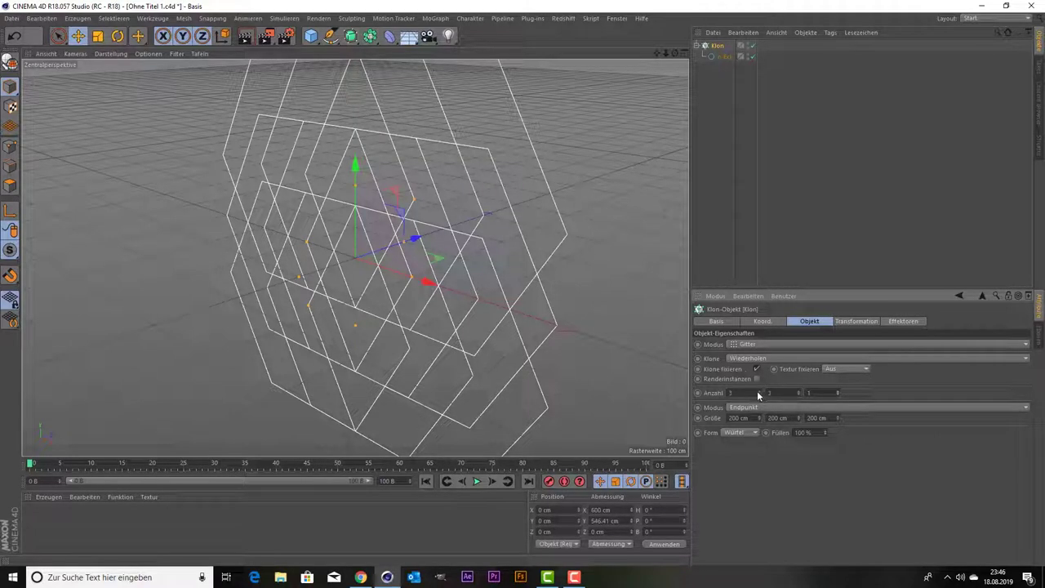
{"action": "left_click_drag", "start_coordinate": [759, 418], "coordinate": [873, 418]}
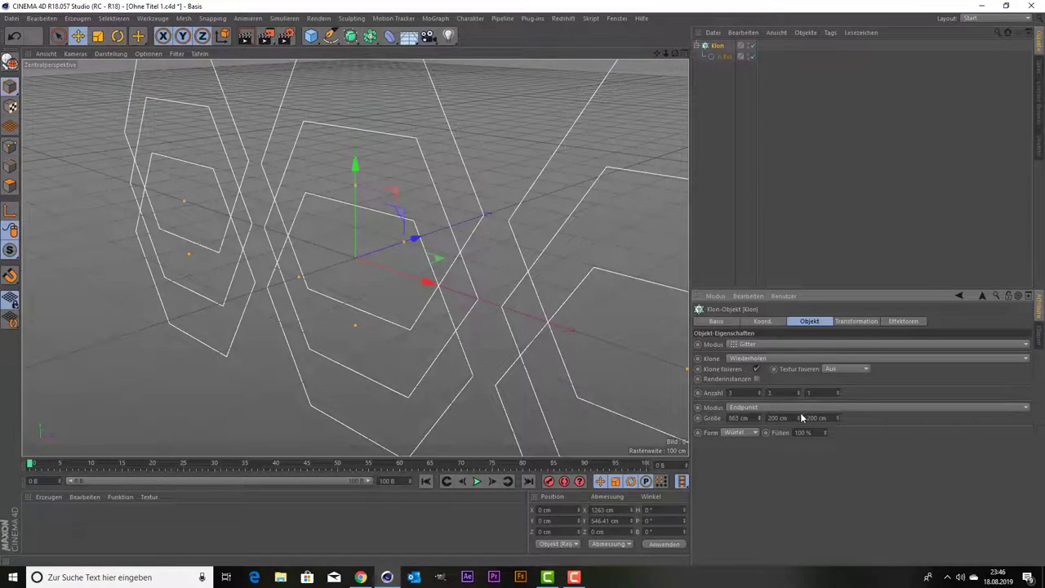
{"action": "mouse_move", "coordinate": [797, 417]}
{"action": "left_mouse_down"}
{"action": "mouse_move", "coordinate": [858, 417]}
{"action": "mouse_move", "coordinate": [783, 417]}
{"action": "left_mouse_up"}
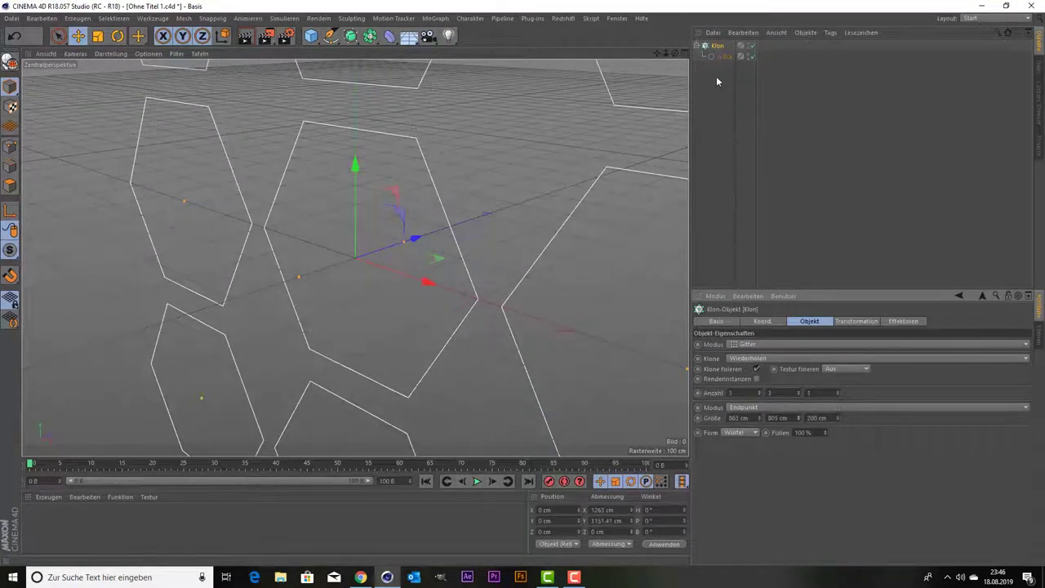
Step: Rotate the cloner 90° in pitch so the hexagons lie flat
{"action": "double_click", "coordinate": [650, 521]}
{"action": "type", "text": "90"}
{"action": "key", "text": "Return"}
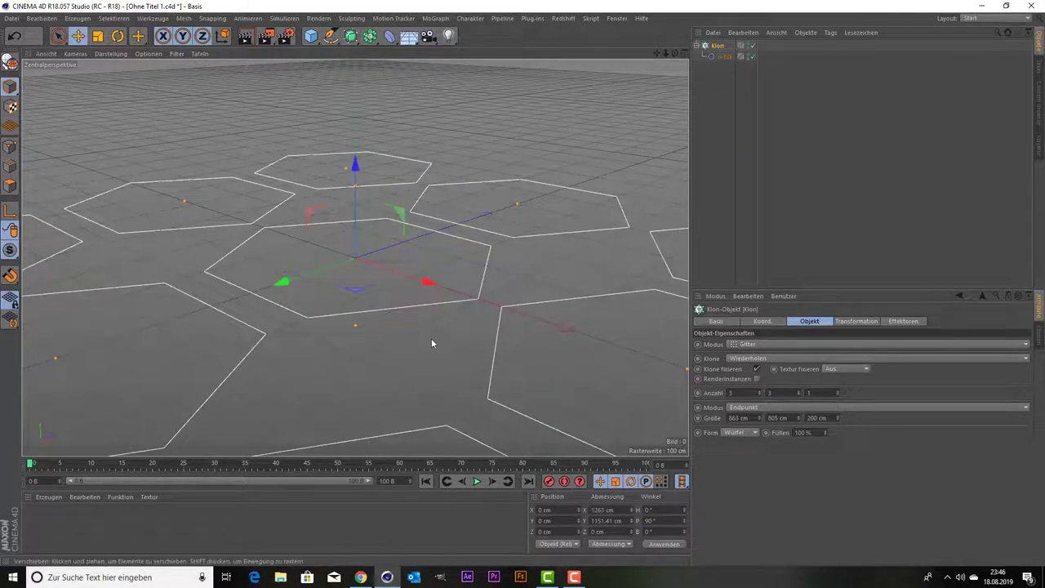
{"action": "scroll", "coordinate": [431, 281], "scroll_direction": "down", "scroll_amount": 2}
{"action": "scroll", "coordinate": [433, 282], "scroll_direction": "up", "scroll_amount": 1}
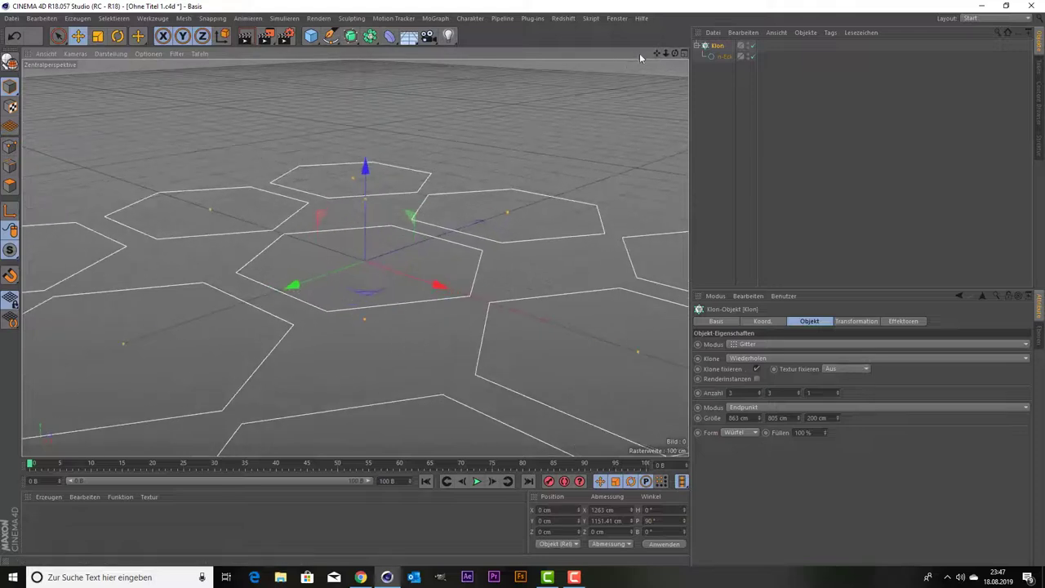
Step: Set the cloner grid count to 30 × 30 × 1 hexagons
{"action": "left_click_drag", "start_coordinate": [656, 55], "coordinate": [809, 465]}
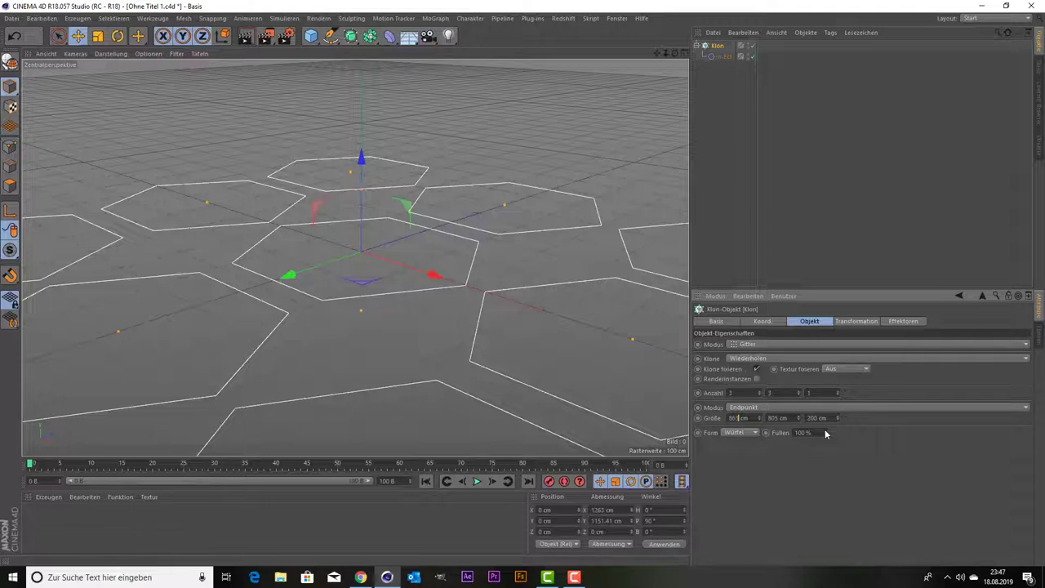
{"action": "left_click", "coordinate": [731, 393]}
{"action": "type", "text": "0"}
{"action": "key", "text": "Tab"}
{"action": "type", "text": "30"}
{"action": "key", "text": "Return"}
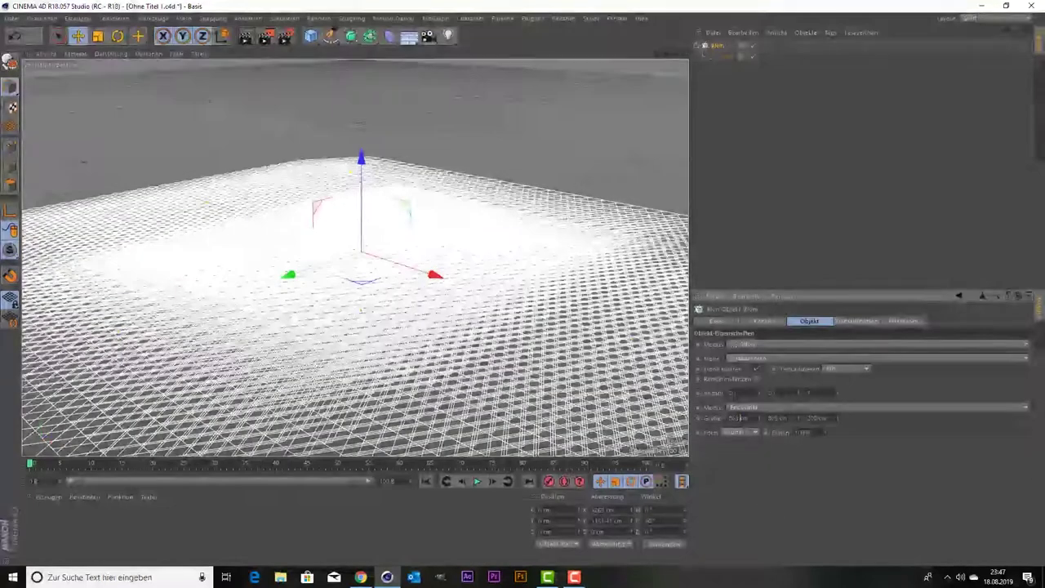
Step: Adjust the grid size to about 12466 × 11889 cm so the hexagons tile evenly
{"action": "type", "text": "0"}
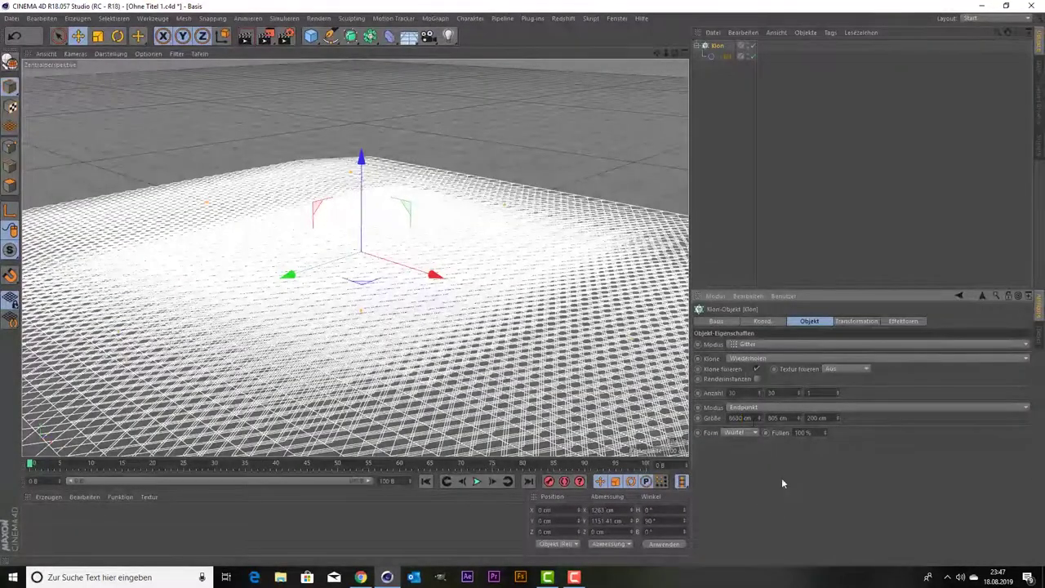
{"action": "key", "text": "Return"}
{"action": "left_click", "coordinate": [773, 417]}
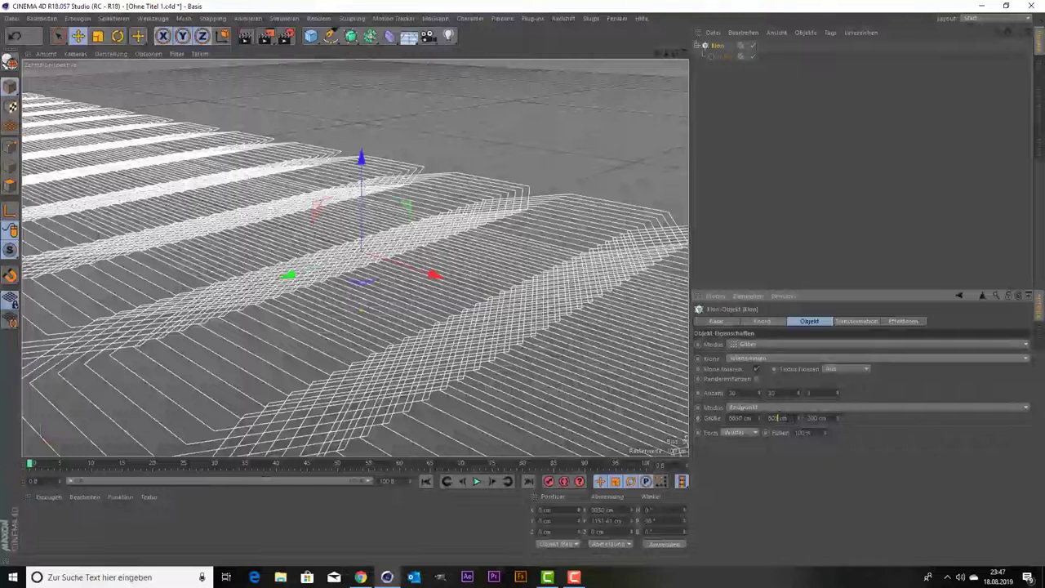
{"action": "type", "text": "0"}
{"action": "key", "text": "Return"}
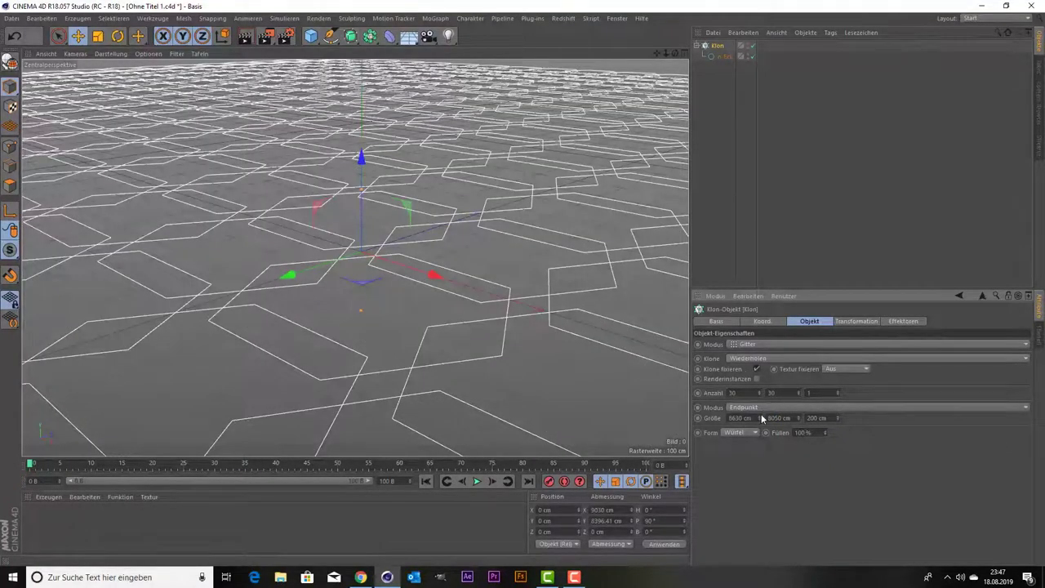
{"action": "mouse_move", "coordinate": [761, 415]}
{"action": "left_mouse_down"}
{"action": "mouse_move", "coordinate": [727, 417]}
{"action": "mouse_move", "coordinate": [821, 418]}
{"action": "left_mouse_up"}
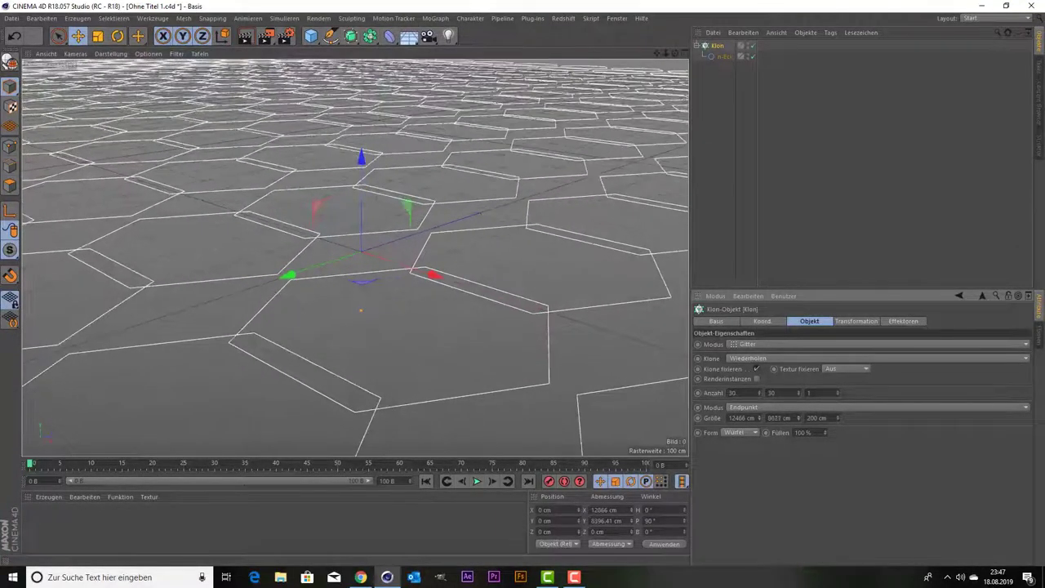
{"action": "left_click_drag", "start_coordinate": [800, 418], "coordinate": [820, 418]}
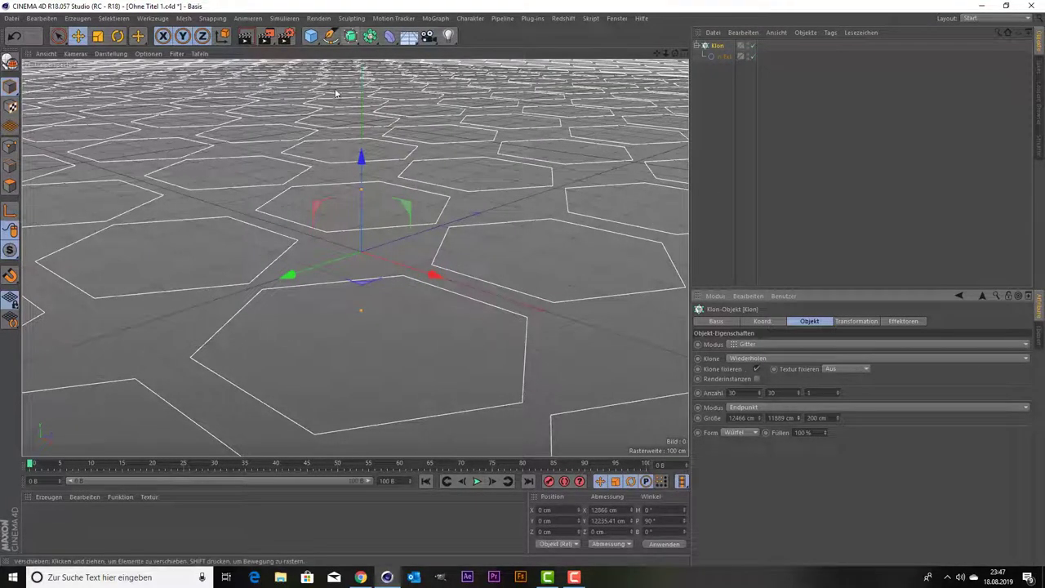
Step: Add an Extrudieren object and nest the Klon cloner beneath it
{"action": "left_click", "coordinate": [313, 43]}
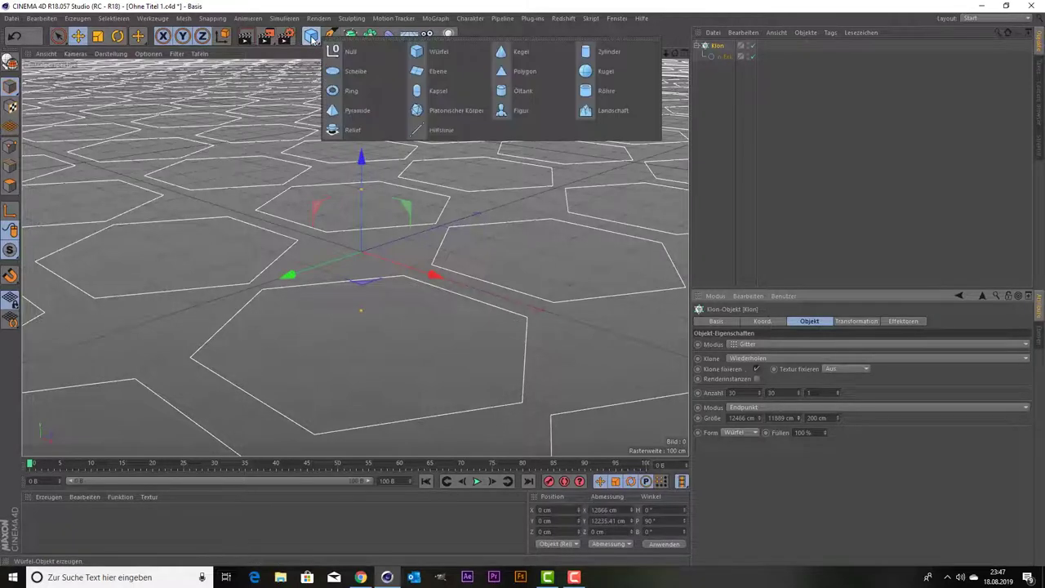
{"action": "left_click", "coordinate": [351, 40]}
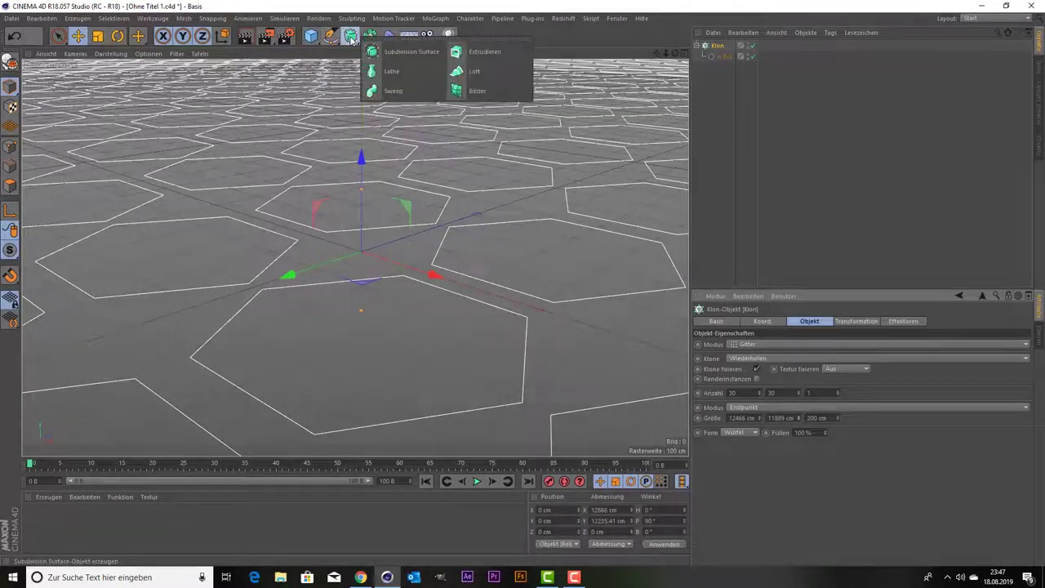
{"action": "left_click", "coordinate": [476, 52]}
{"action": "left_click", "coordinate": [717, 56]}
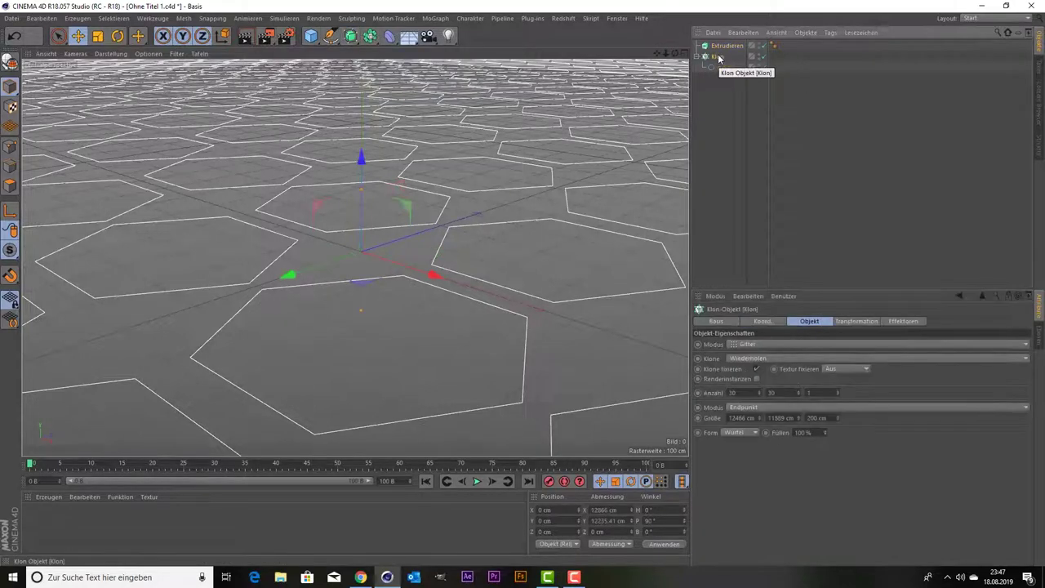
{"action": "left_click_drag", "start_coordinate": [719, 57], "coordinate": [726, 48]}
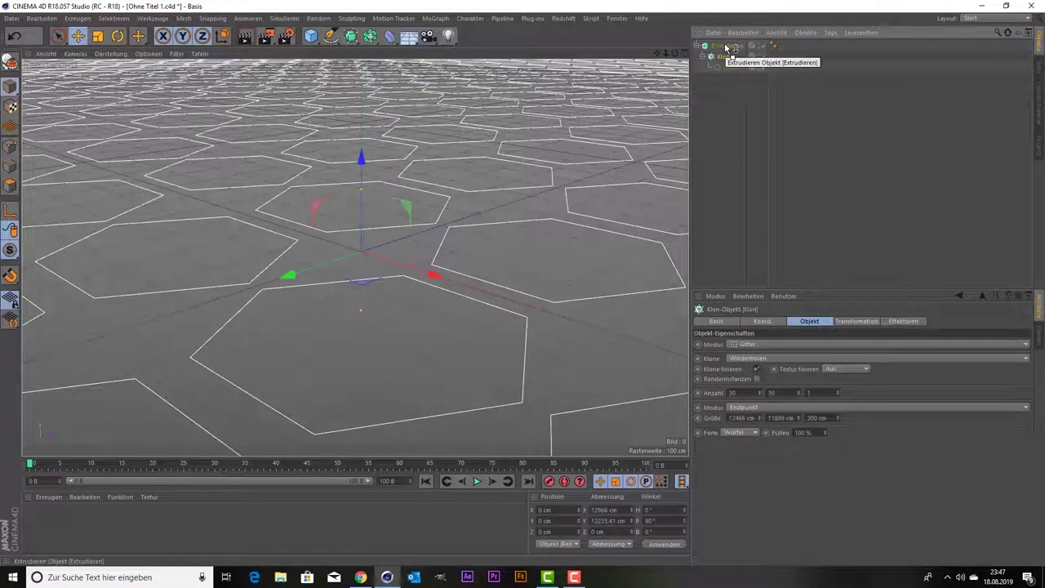
{"action": "scroll", "coordinate": [593, 147], "scroll_direction": "down", "scroll_amount": 3}
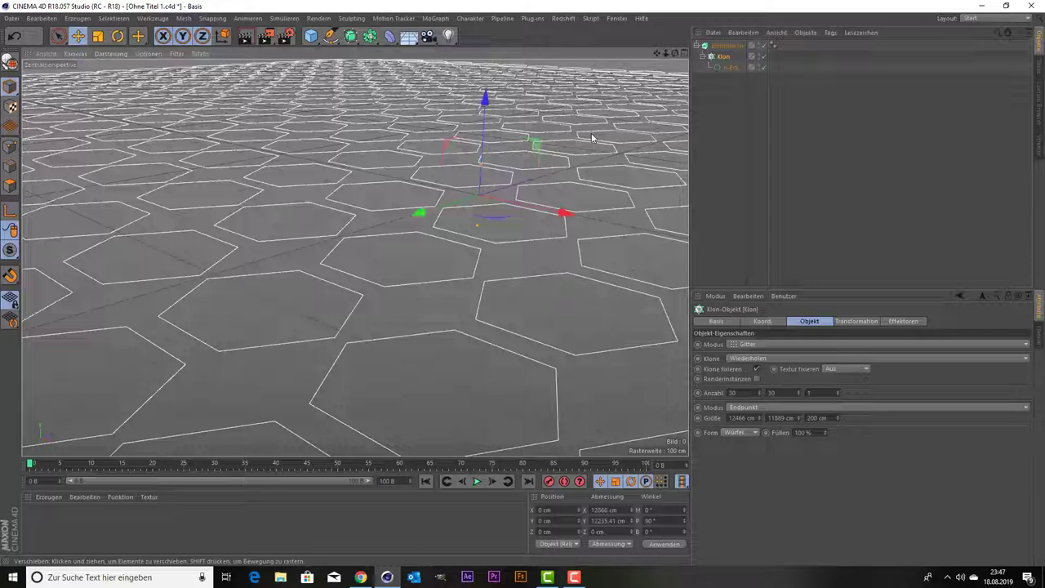
{"action": "scroll", "coordinate": [593, 138], "scroll_direction": "down", "scroll_amount": 2}
{"action": "scroll", "coordinate": [593, 139], "scroll_direction": "down", "scroll_amount": 2}
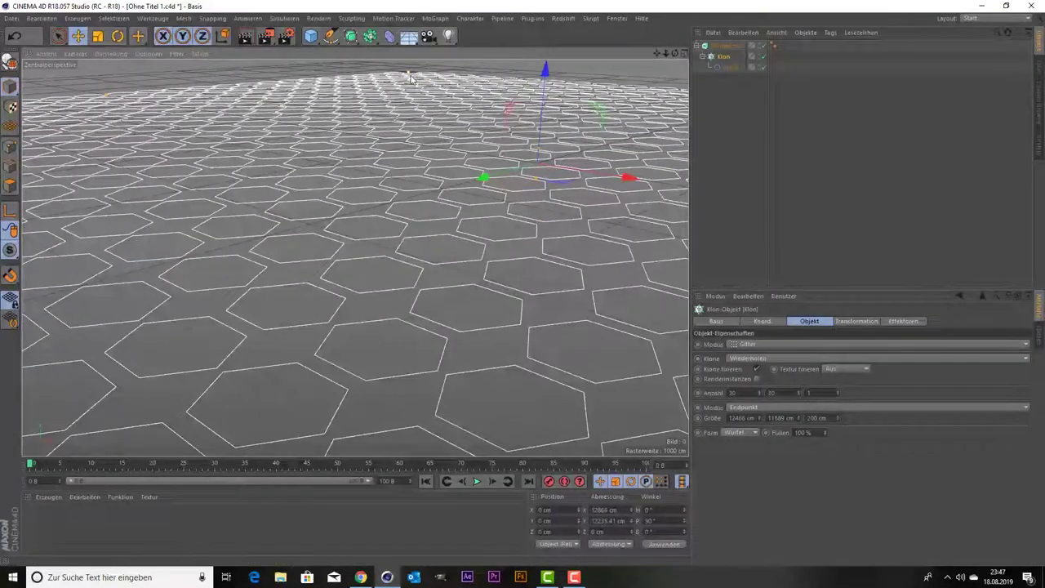
{"action": "mouse_move", "coordinate": [657, 53]}
{"action": "left_mouse_down"}
{"action": "mouse_move", "coordinate": [645, 89]}
{"action": "mouse_move", "coordinate": [474, 80]}
{"action": "left_mouse_up"}
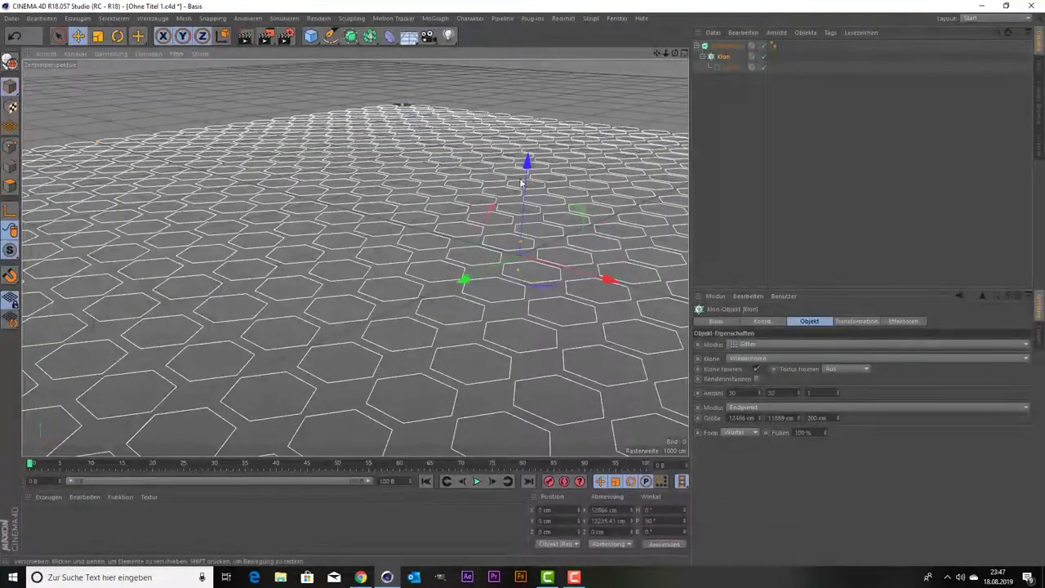
{"action": "left_click_drag", "start_coordinate": [653, 54], "coordinate": [471, 305]}
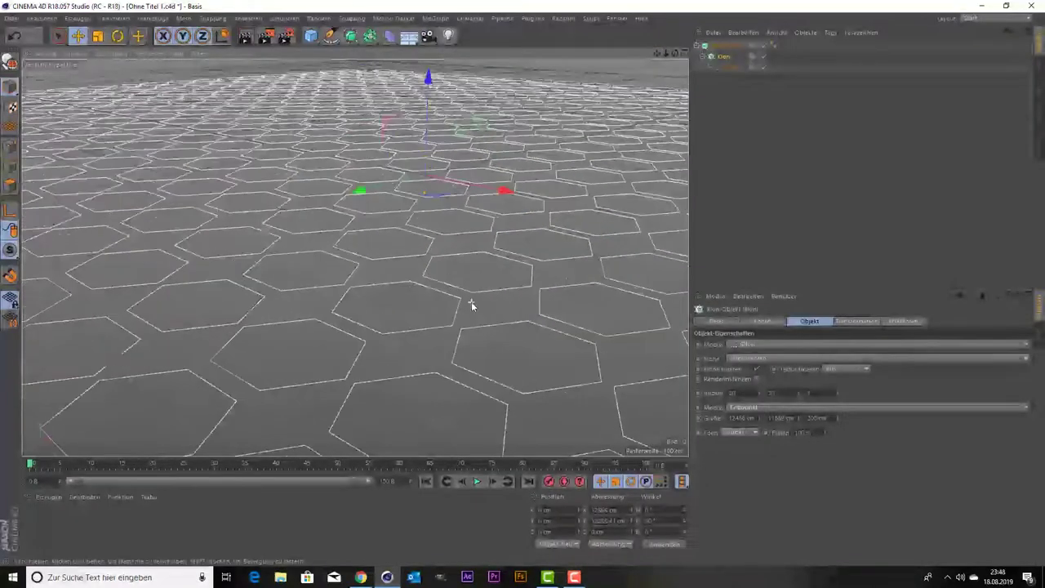
Step: Enable Hierarchisch on the Extrude object so every cloned hexagon extrudes
{"action": "left_click", "coordinate": [722, 46]}
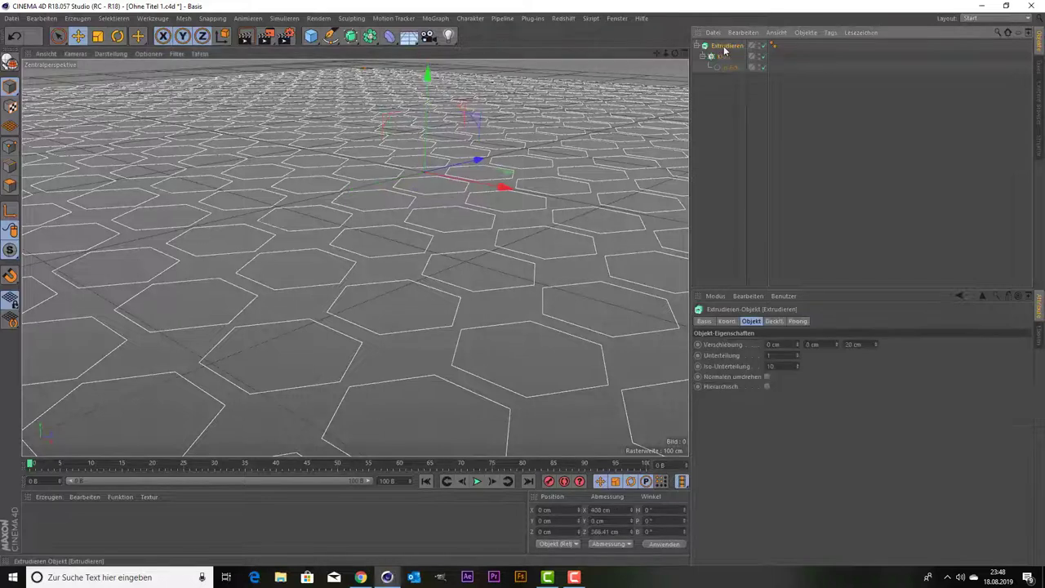
{"action": "left_click", "coordinate": [766, 387]}
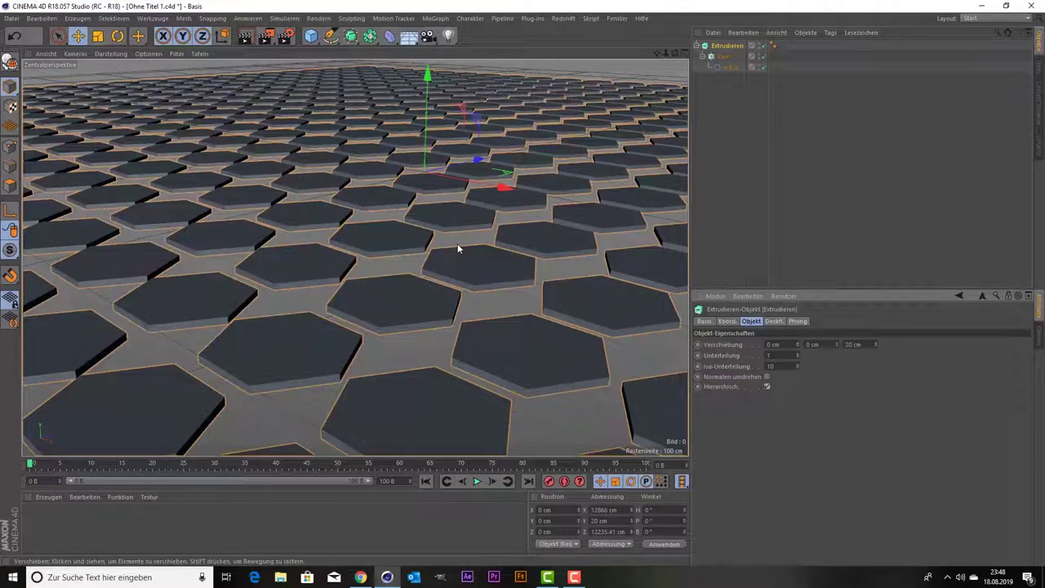
{"action": "mouse_move", "coordinate": [457, 244]}
{"action": "left_mouse_down", "text": "alt"}
{"action": "mouse_move", "coordinate": [415, 226]}
{"action": "mouse_move", "coordinate": [439, 262]}
{"action": "left_mouse_up", "text": "alt"}
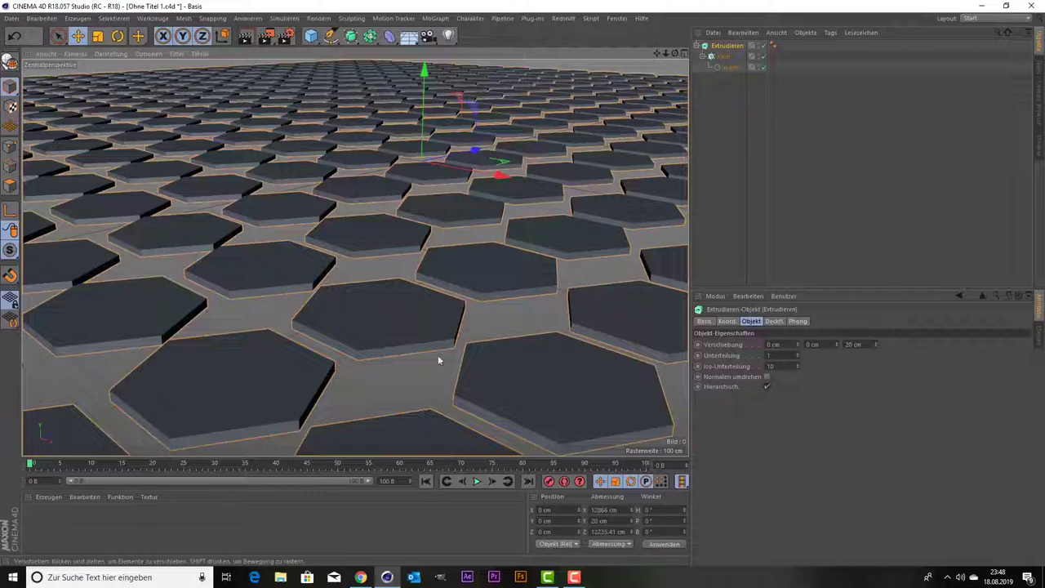
{"action": "mouse_move", "coordinate": [600, 202]}
{"action": "left_mouse_down", "text": "alt"}
{"action": "mouse_move", "coordinate": [686, 101]}
{"action": "mouse_move", "coordinate": [718, 131]}
{"action": "left_mouse_up", "text": "alt"}
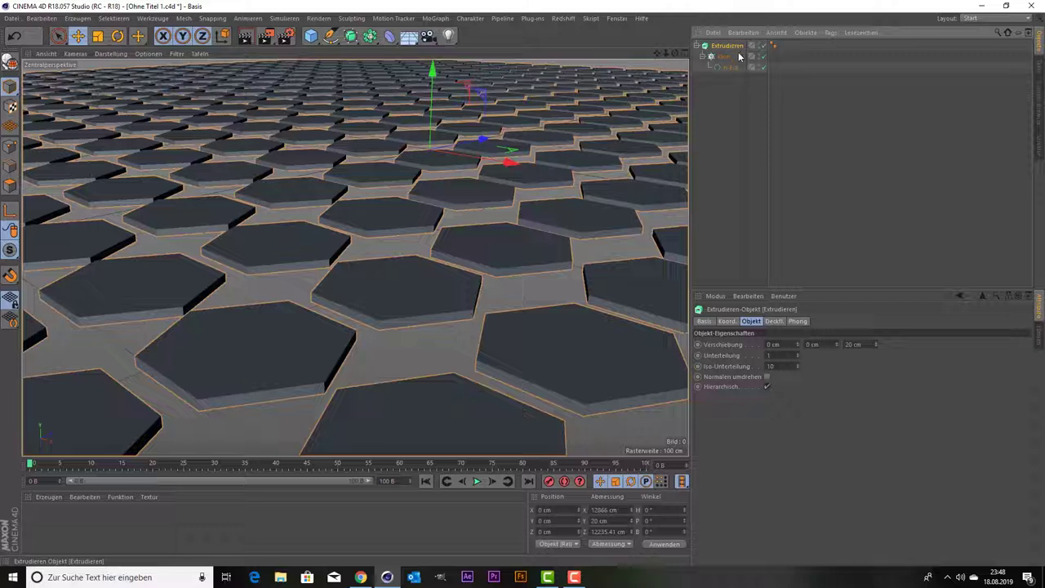
Step: Set the extrusion movement depth to 400 cm
{"action": "double_click", "coordinate": [849, 344]}
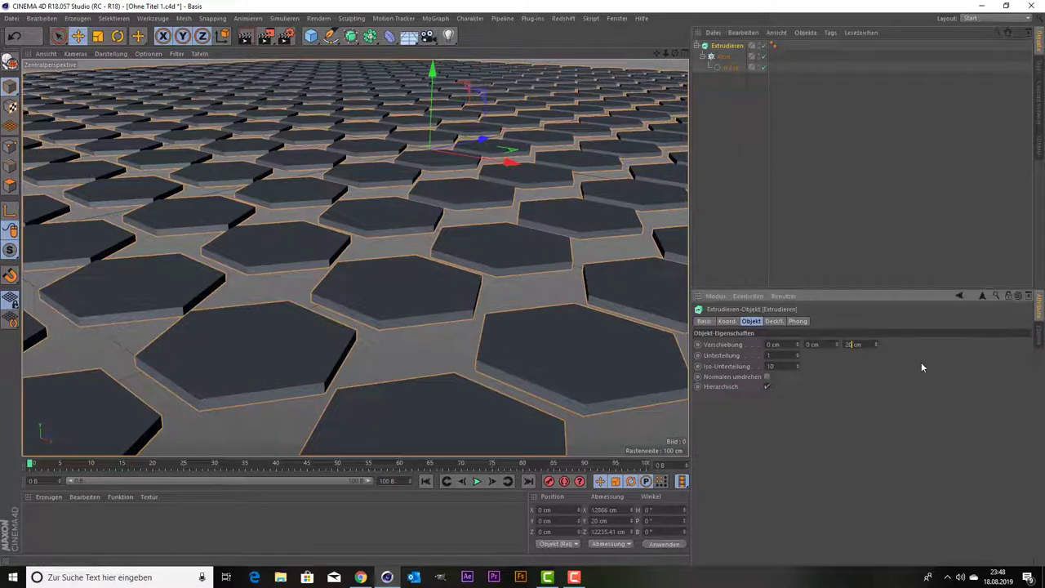
{"action": "type", "text": "0"}
{"action": "key", "text": "Return"}
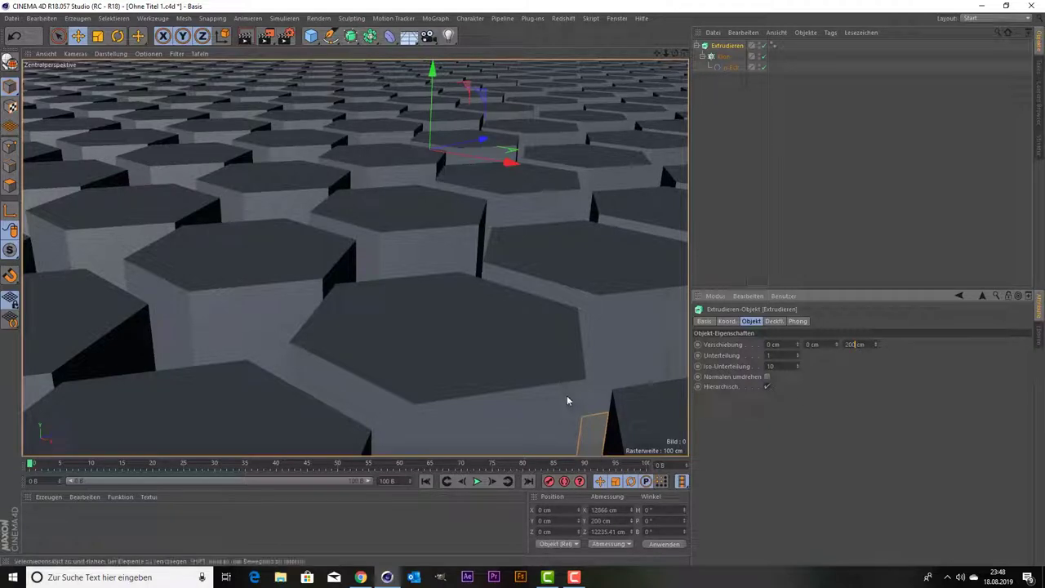
{"action": "key", "text": "BackSpace"}
{"action": "key", "text": "BackSpace"}
{"action": "key", "text": "BackSpace"}
{"action": "type", "text": "4"}
{"action": "type", "text": "8"}
{"action": "type", "text": "0"}
{"action": "key", "text": "Return"}
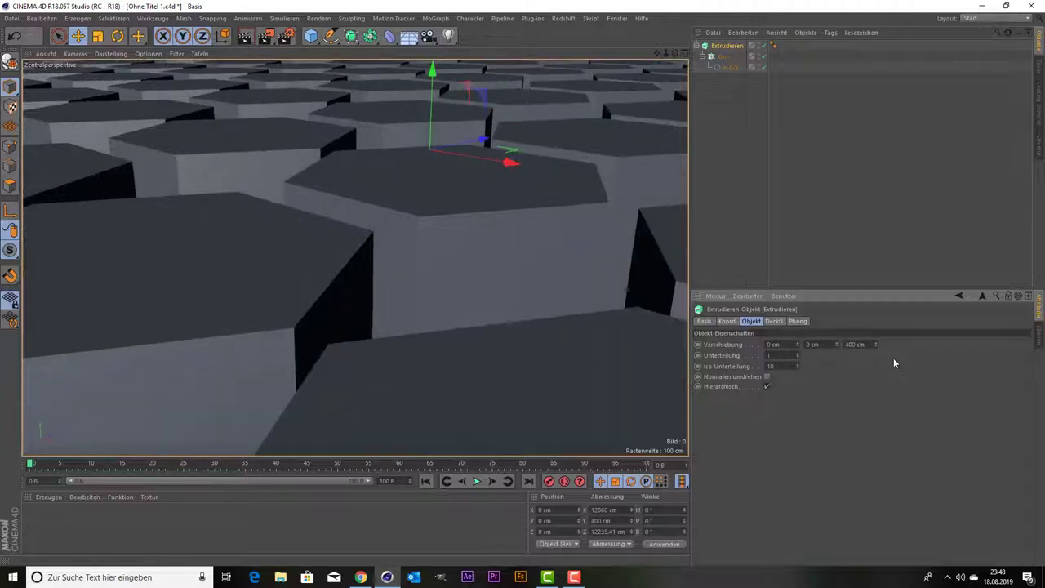
Step: Try a 300 cm extrusion depth and inspect the column field
{"action": "double_click", "coordinate": [850, 344]}
{"action": "type", "text": "300"}
{"action": "key", "text": "Return"}
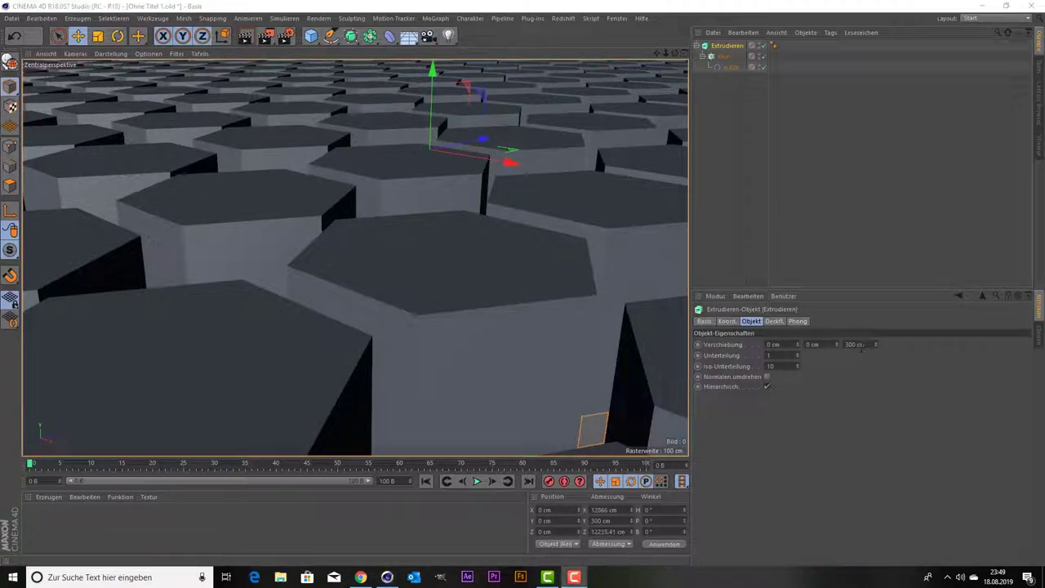
{"action": "key", "text": "BackSpace"}
{"action": "key", "text": "BackSpace"}
{"action": "type", "text": "4"}
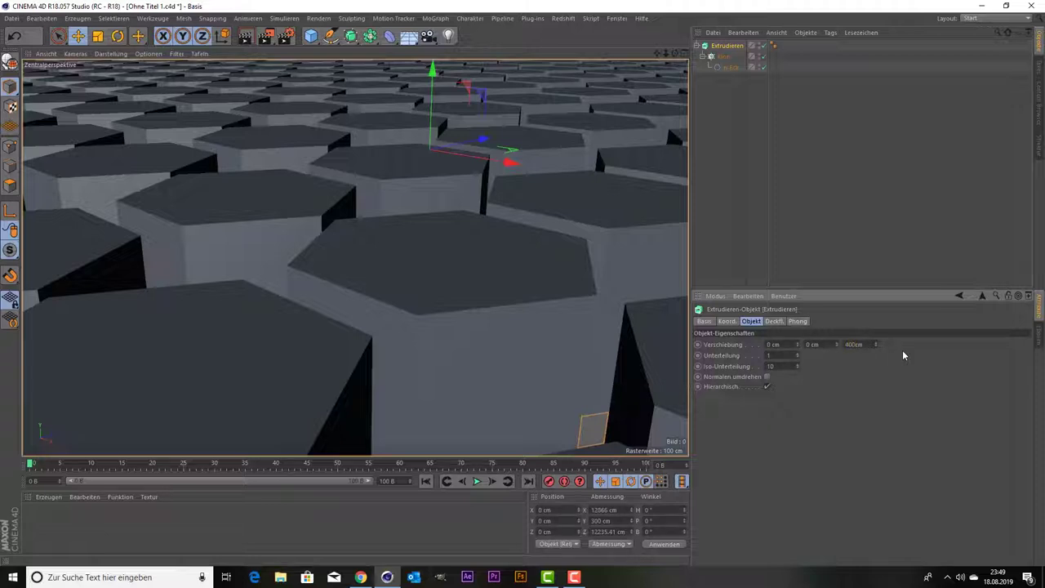
{"action": "left_click_drag", "start_coordinate": [555, 200], "coordinate": [523, 181], "text": "alt"}
{"action": "scroll", "coordinate": [523, 178], "scroll_direction": "down", "scroll_amount": 2}
{"action": "scroll", "coordinate": [528, 178], "scroll_direction": "down", "scroll_amount": 2}
{"action": "scroll", "coordinate": [528, 178], "scroll_direction": "down", "scroll_amount": 2}
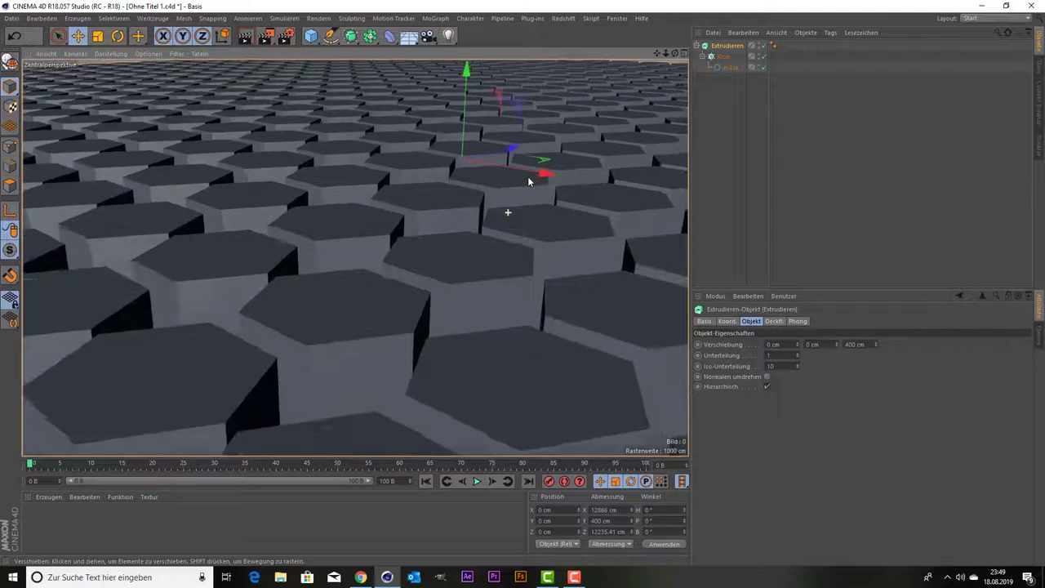
{"action": "scroll", "coordinate": [528, 178], "scroll_direction": "down", "scroll_amount": 2}
{"action": "scroll", "coordinate": [529, 180], "scroll_direction": "up", "scroll_amount": 2}
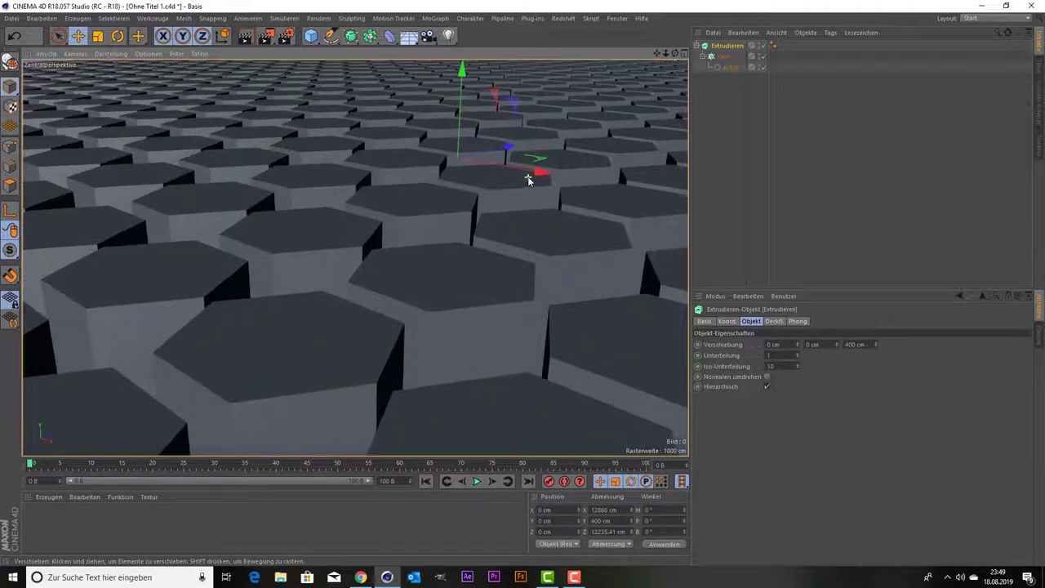
{"action": "scroll", "coordinate": [528, 180], "scroll_direction": "up", "scroll_amount": 2}
{"action": "scroll", "coordinate": [528, 179], "scroll_direction": "down", "scroll_amount": 2}
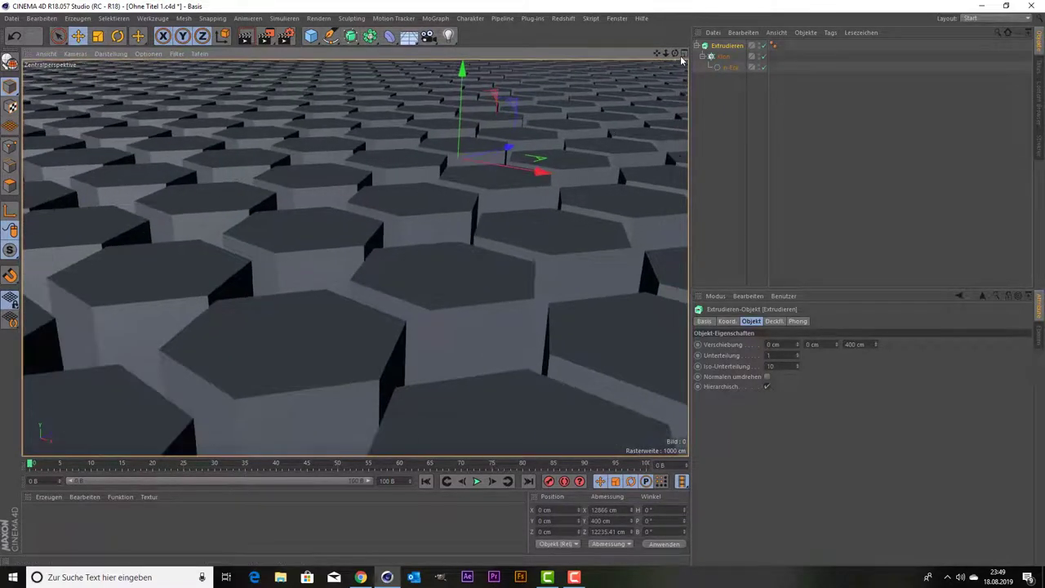
{"action": "left_click_drag", "start_coordinate": [678, 57], "coordinate": [354, 257]}
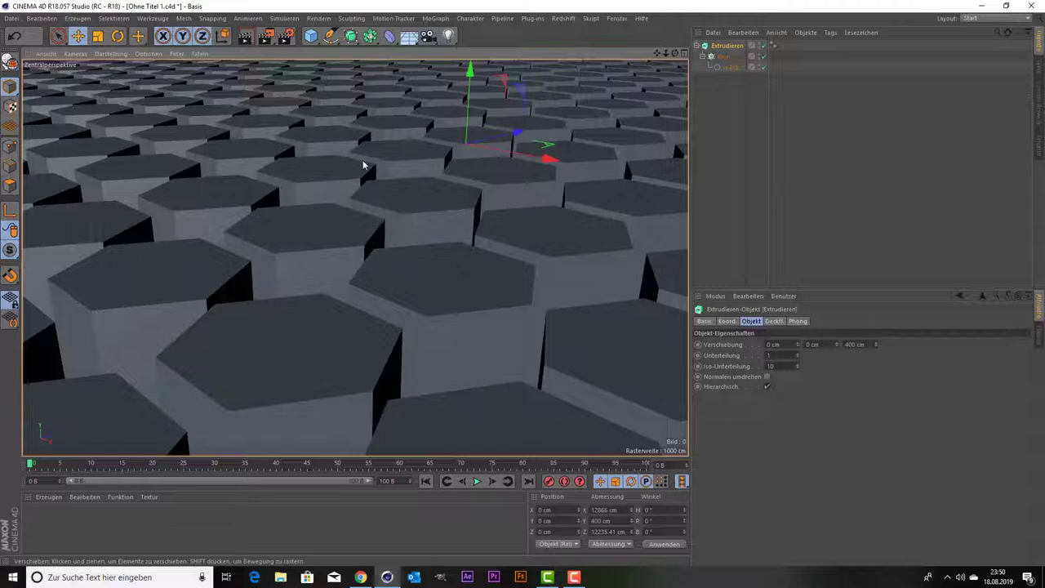
Step: Add a Zufall random effector to the selected Klon cloner
{"action": "left_click", "coordinate": [385, 20]}
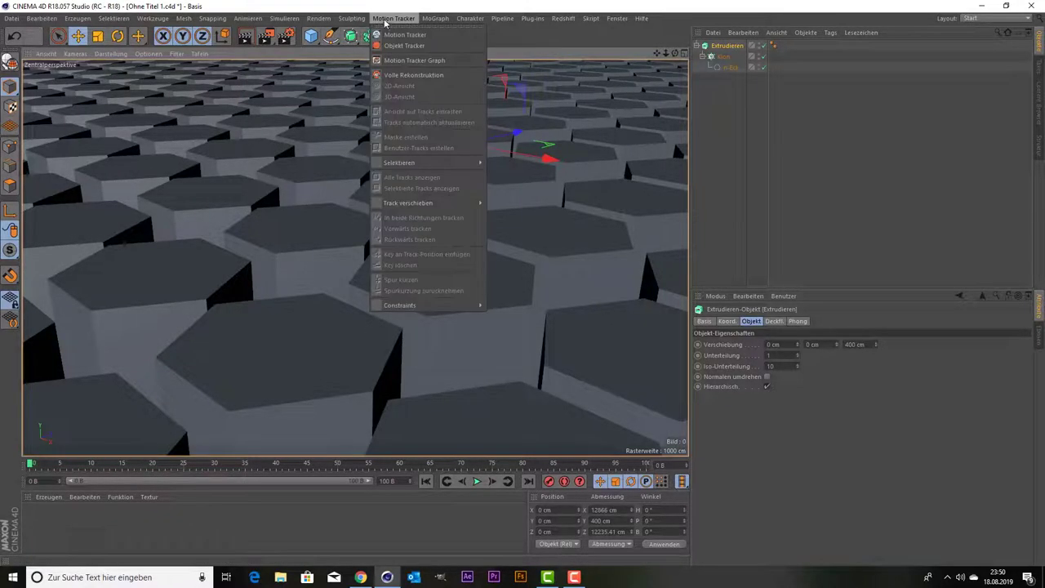
{"action": "left_click", "coordinate": [731, 133]}
{"action": "left_click", "coordinate": [724, 56]}
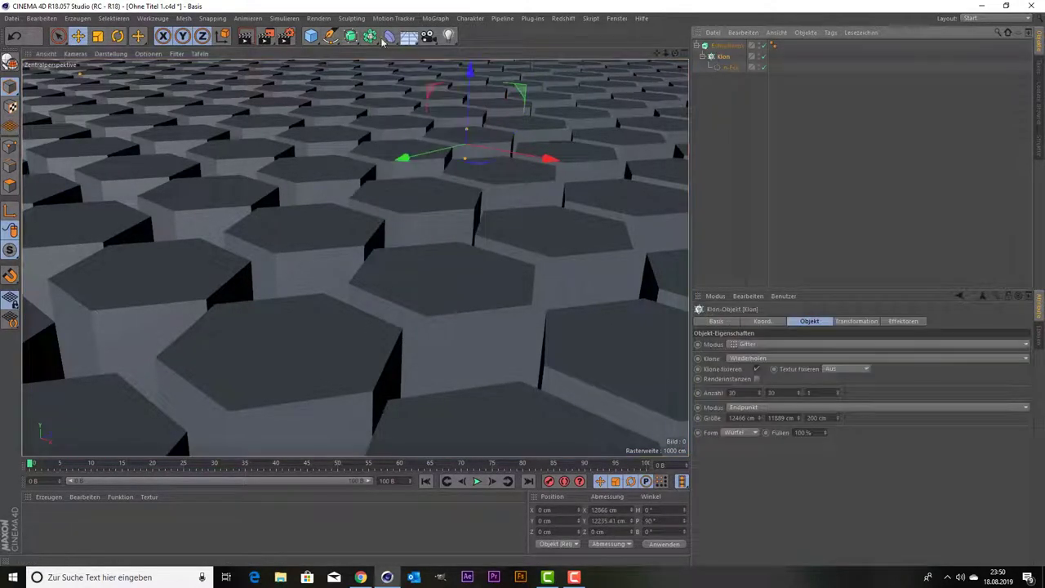
{"action": "left_click", "coordinate": [384, 20]}
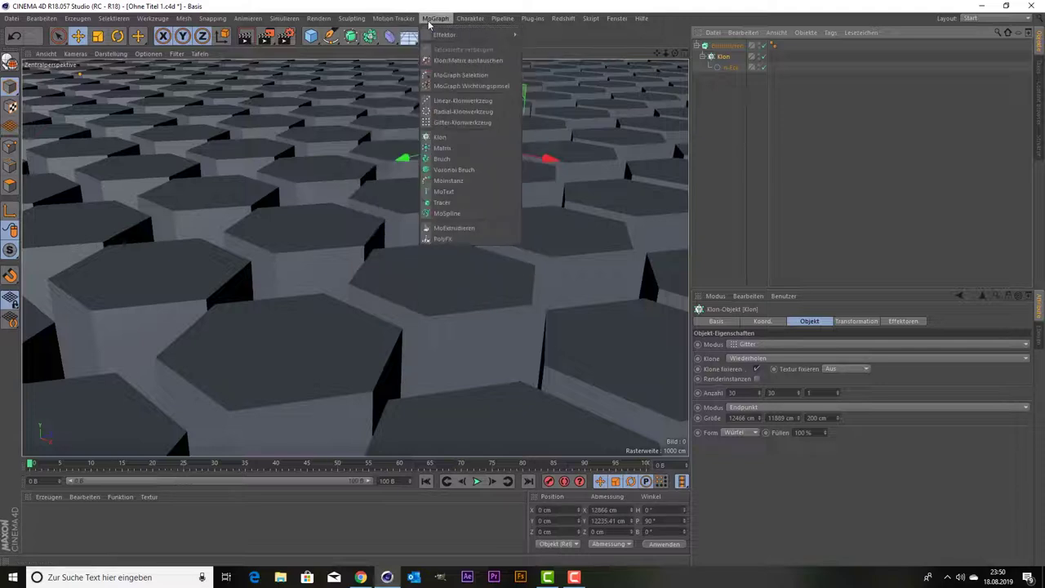
{"action": "mouse_move", "coordinate": [470, 34]}
{"action": "left_click", "coordinate": [558, 131]}
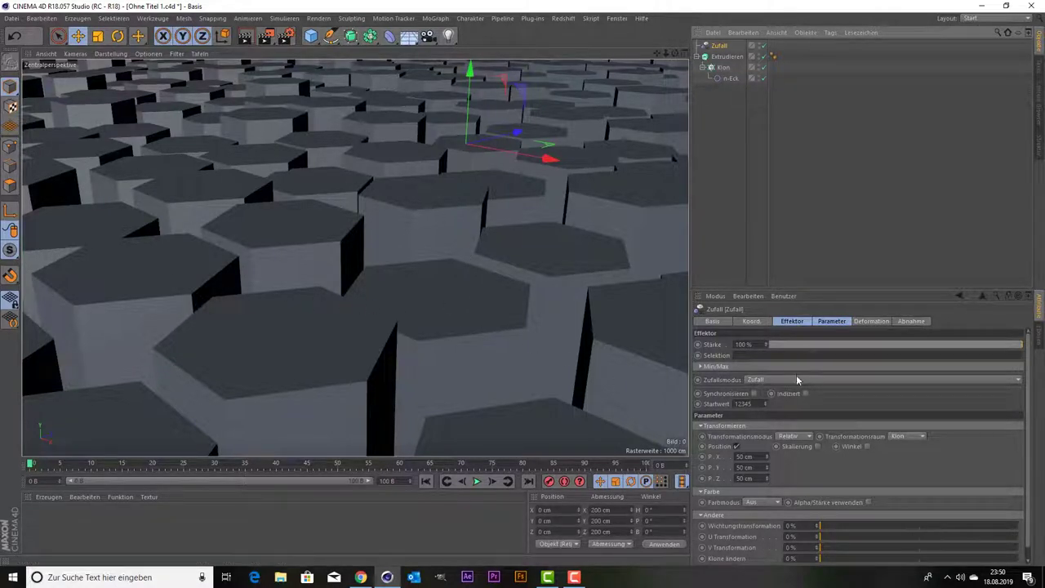
Step: Set the Zufall position offsets to P.X 0 cm, P.Y 0 cm and P.Z 50 cm
{"action": "left_click", "coordinate": [743, 456]}
{"action": "left_click", "coordinate": [743, 456]}
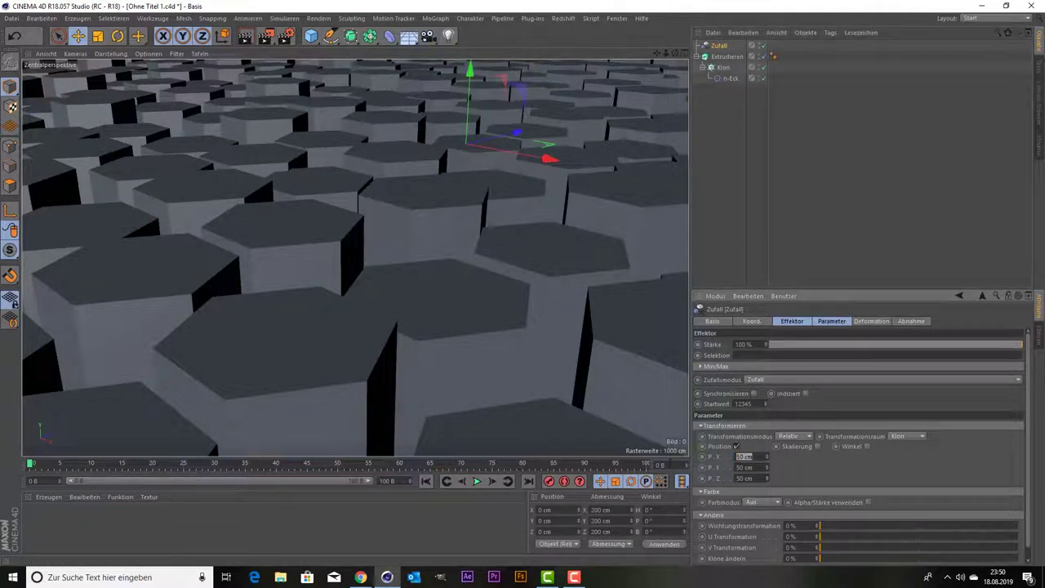
{"action": "type", "text": "0"}
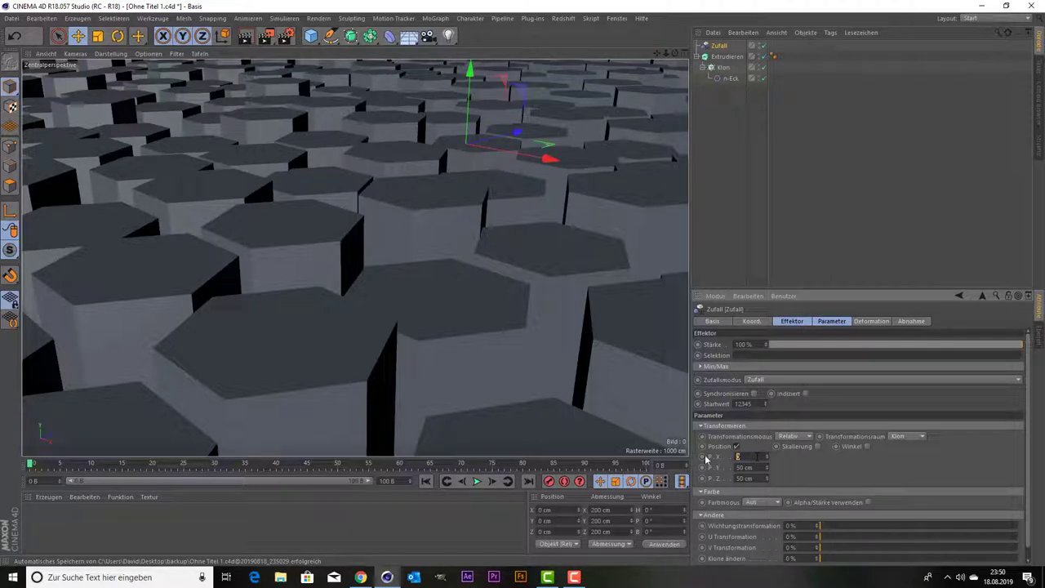
{"action": "key", "text": "Return"}
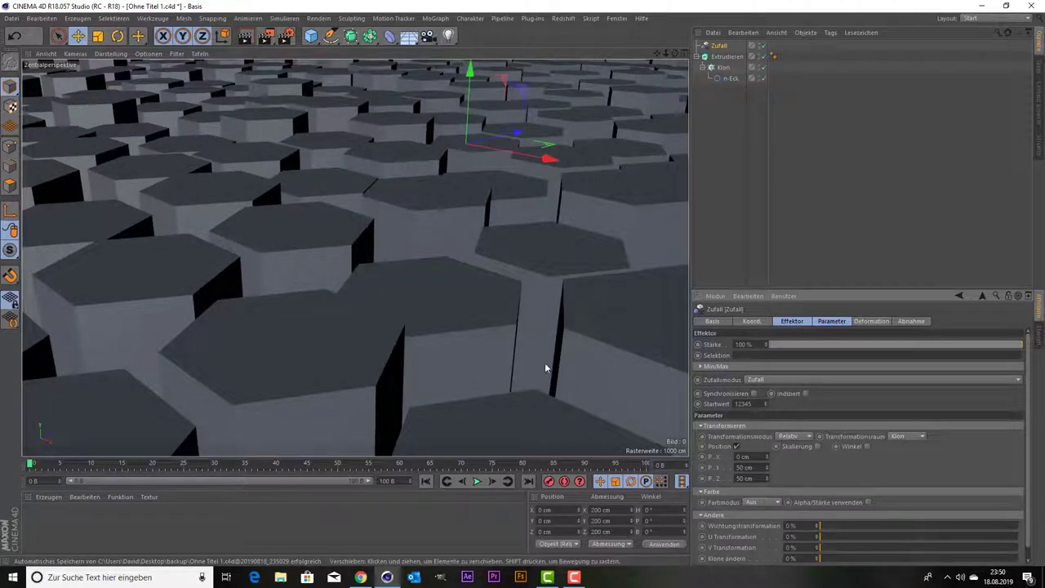
{"action": "double_click", "coordinate": [747, 467]}
{"action": "type", "text": "0"}
{"action": "key", "text": "Return"}
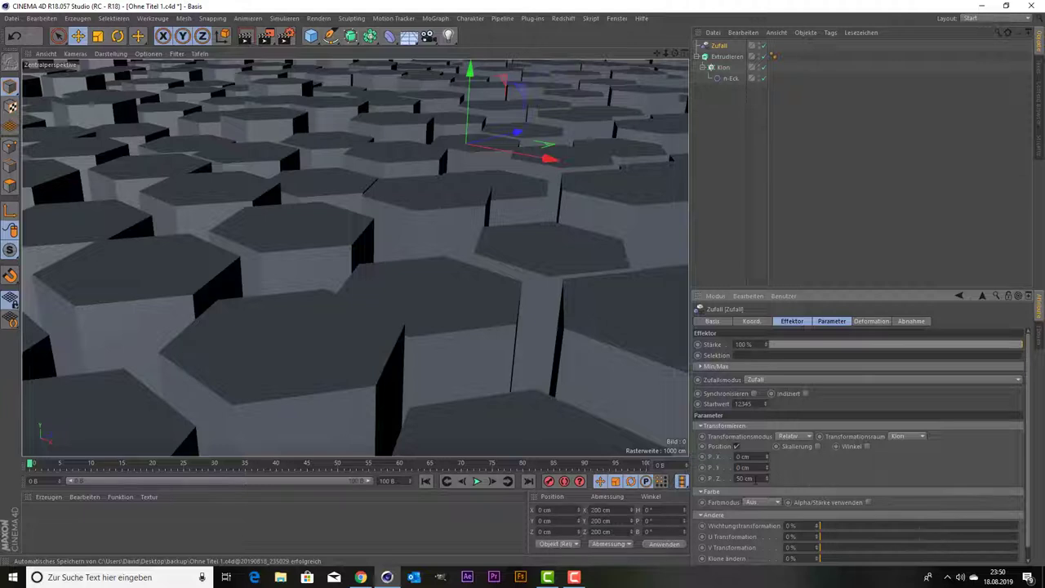
{"action": "key", "text": "Tab"}
{"action": "type", "text": "0"}
{"action": "key", "text": "Return"}
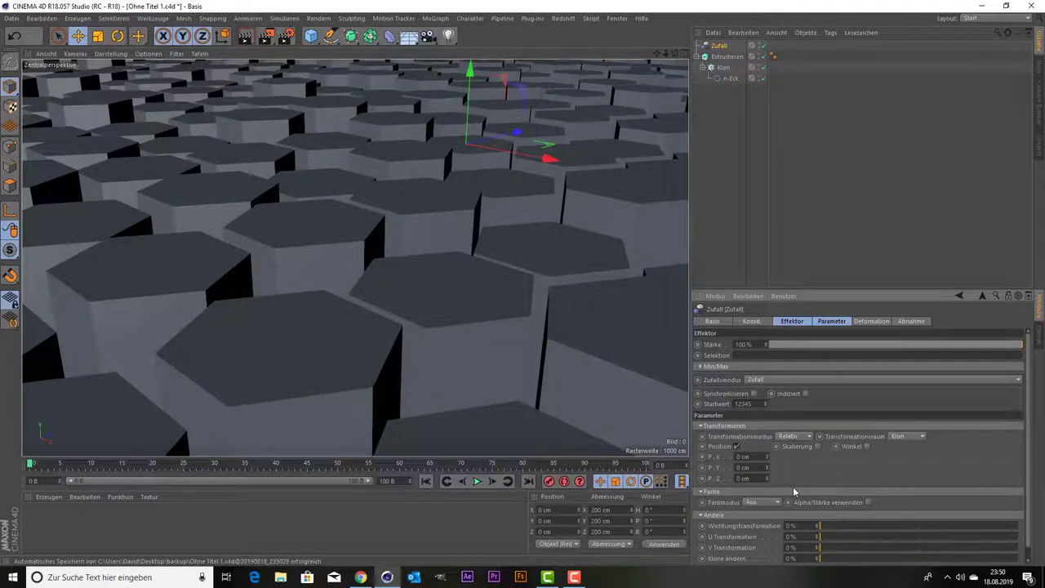
{"action": "left_click", "coordinate": [743, 478]}
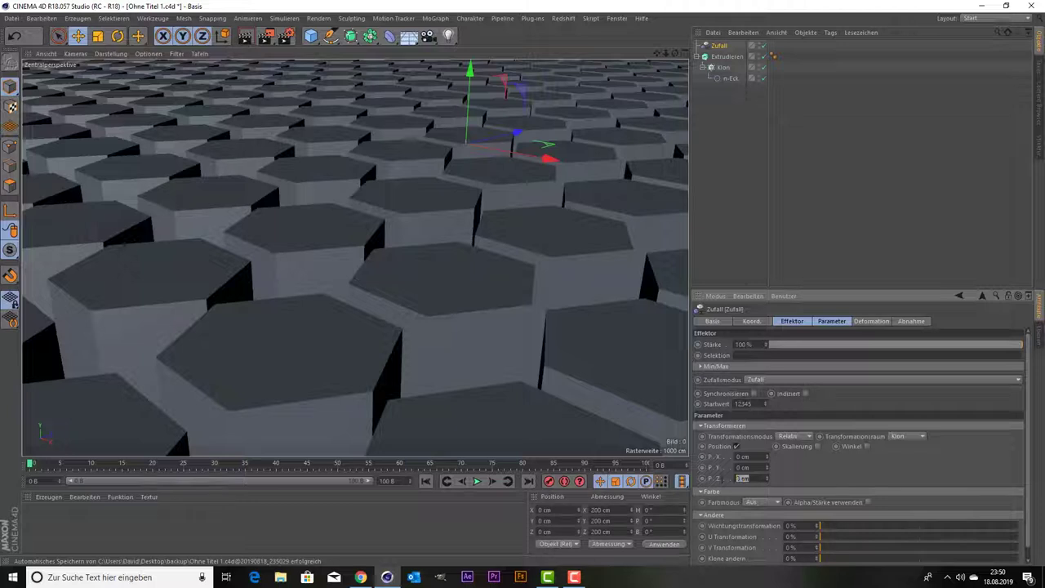
{"action": "type", "text": "50"}
{"action": "key", "text": "Return"}
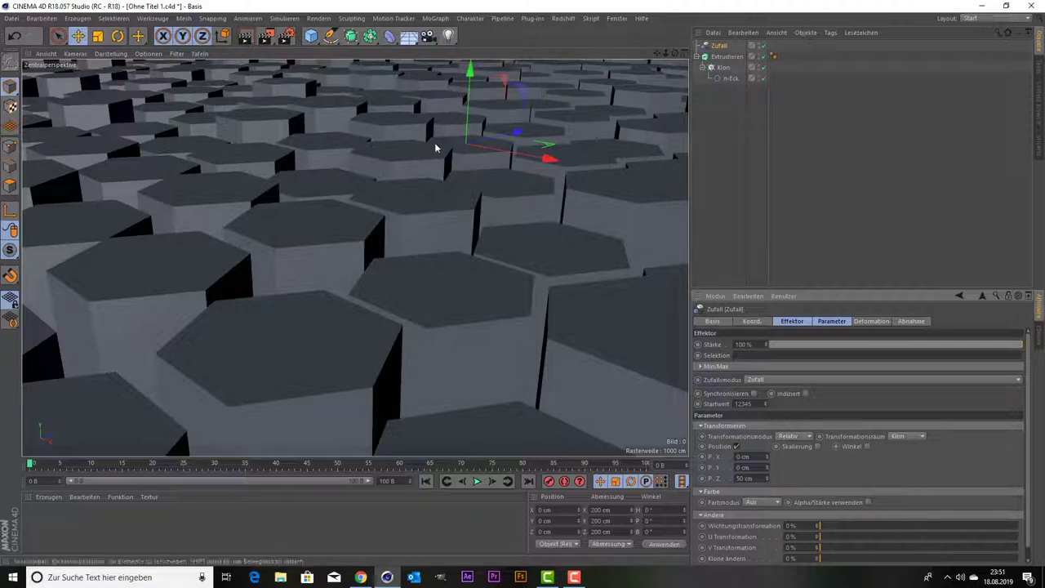
Step: Create an RS Dome Light from the Redshift lights menu
{"action": "left_click", "coordinate": [571, 19]}
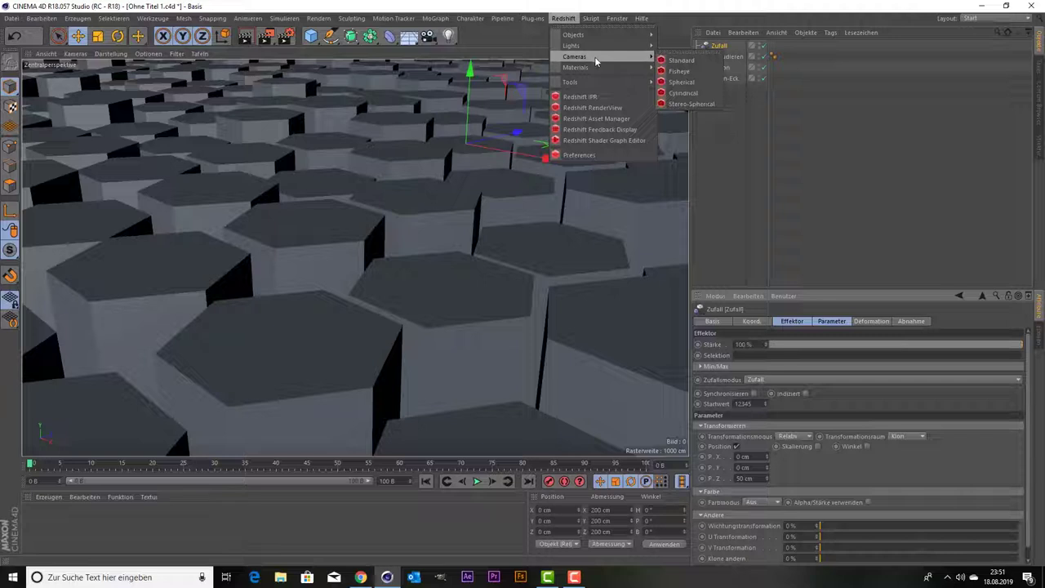
{"action": "mouse_move", "coordinate": [571, 46]}
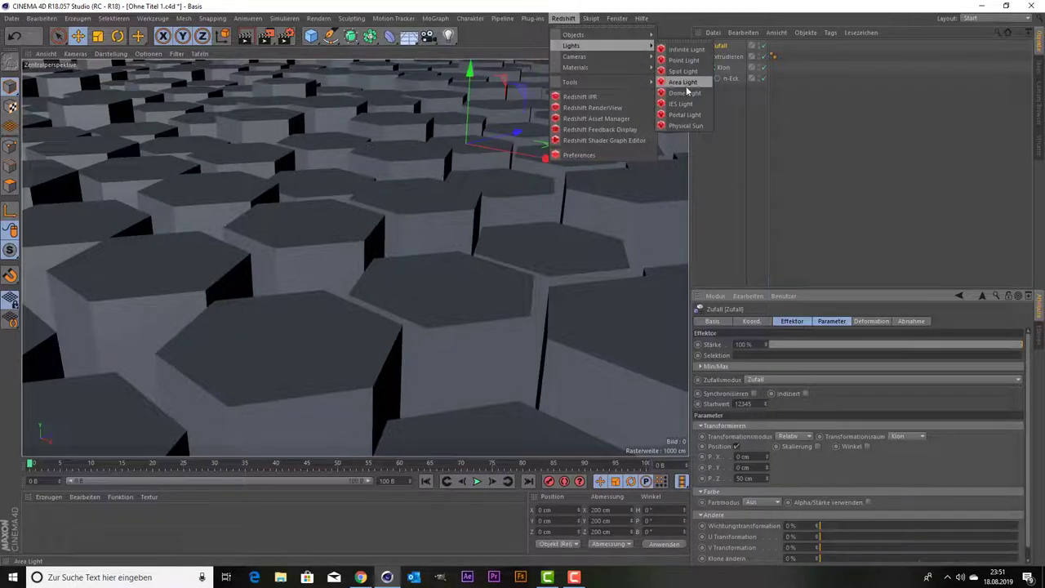
{"action": "left_click", "coordinate": [684, 92]}
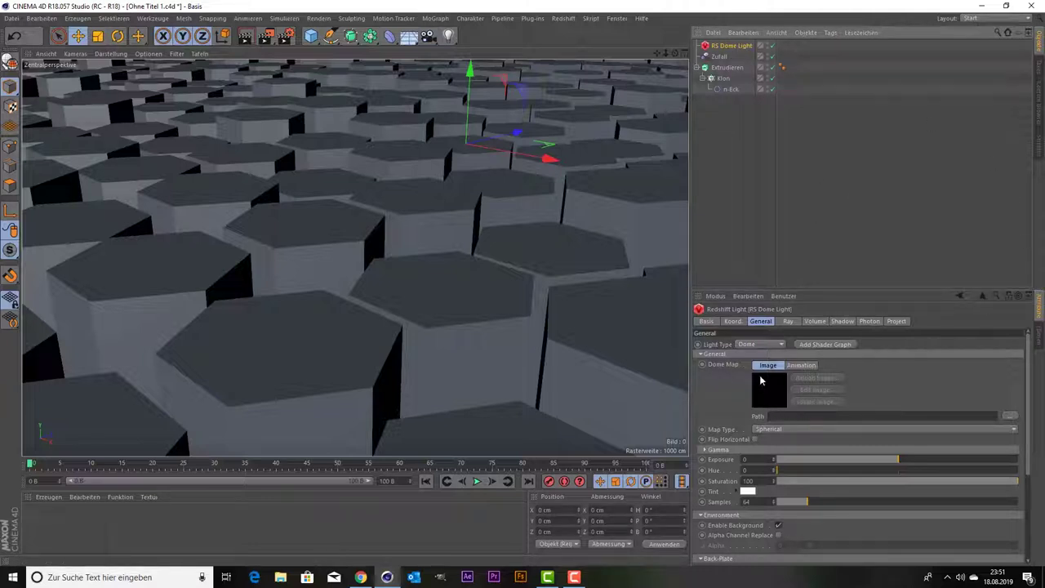
Step: Browse the content browser to the Presets Interior HDRI folder
{"action": "left_click", "coordinate": [1040, 140]}
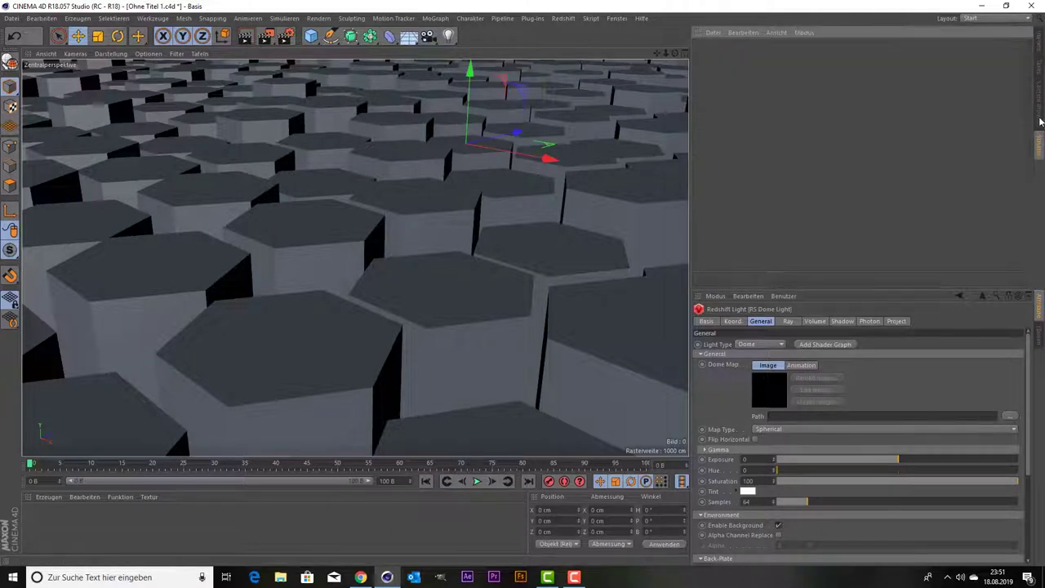
{"action": "double_click", "coordinate": [707, 139]}
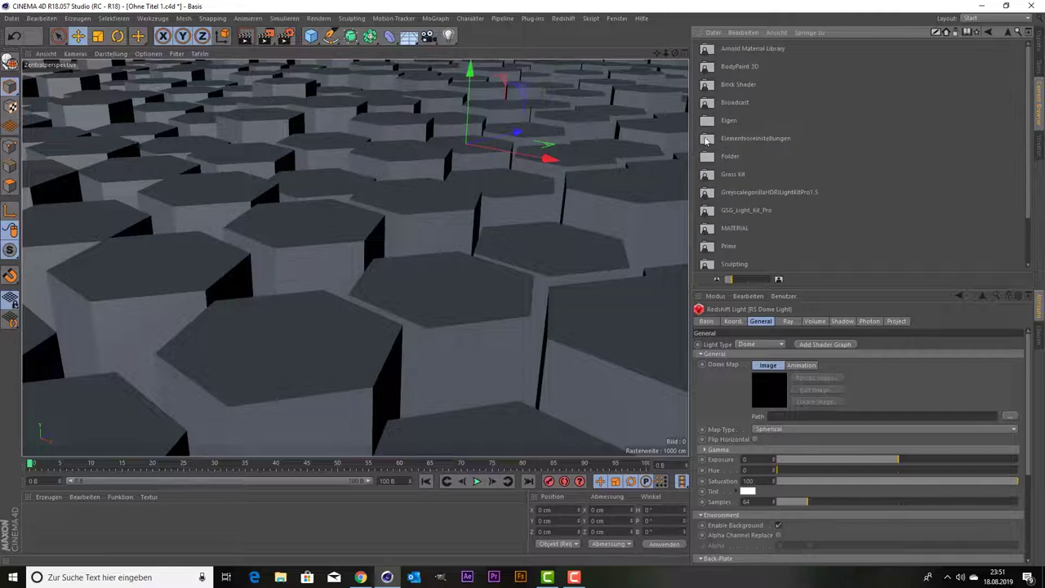
{"action": "double_click", "coordinate": [716, 124]}
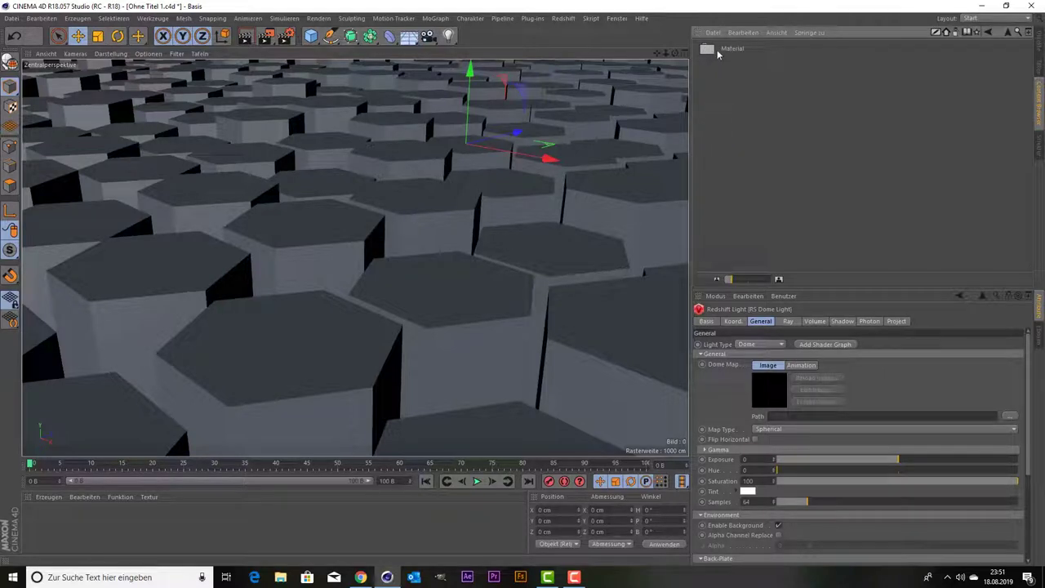
{"action": "double_click", "coordinate": [718, 54]}
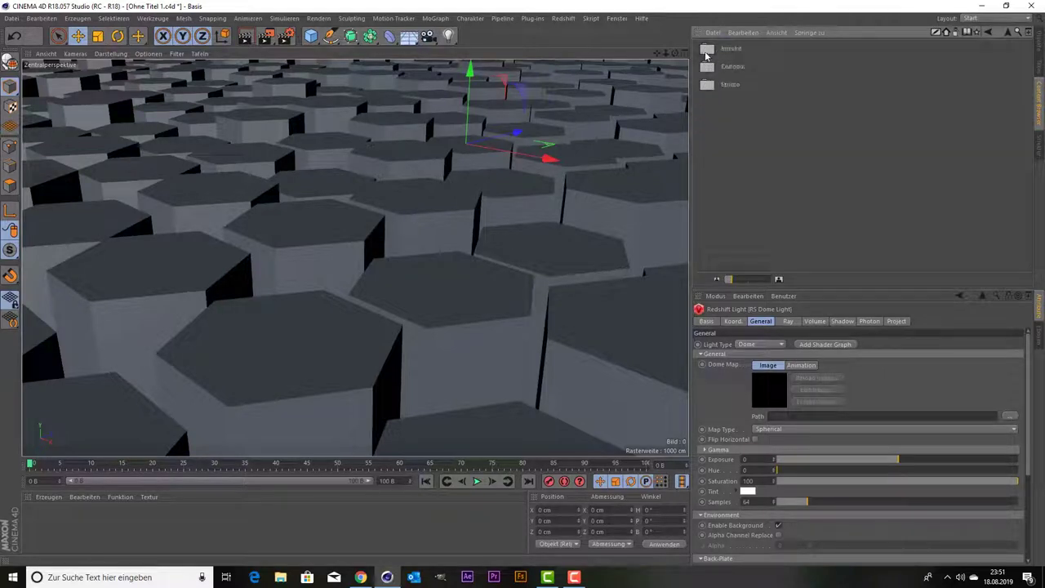
{"action": "double_click", "coordinate": [708, 51]}
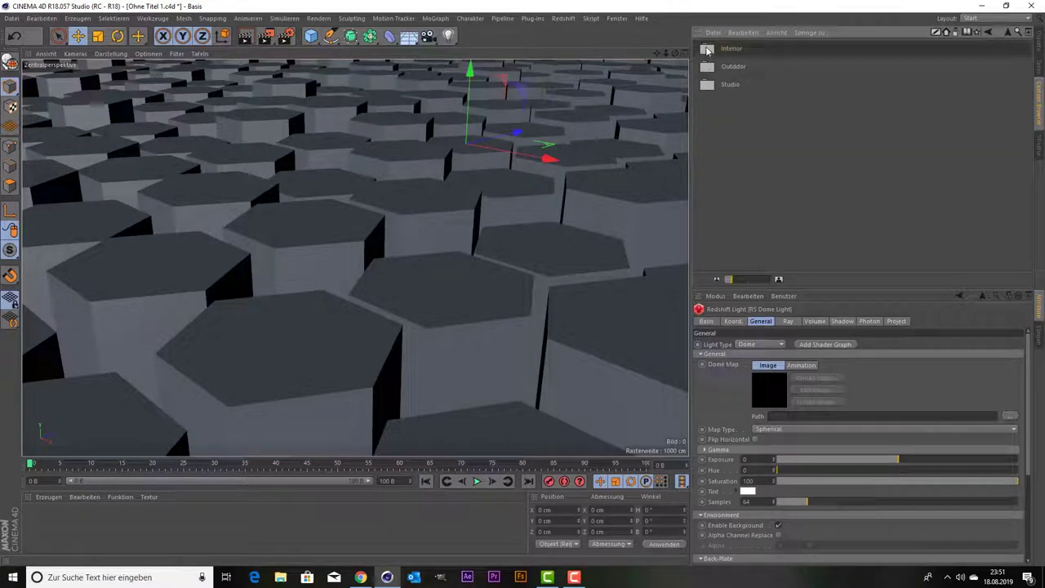
Step: Load hospital_room_4k.hdr into the RS Dome Light's Dome Map field
{"action": "left_click_drag", "start_coordinate": [739, 279], "coordinate": [753, 280]}
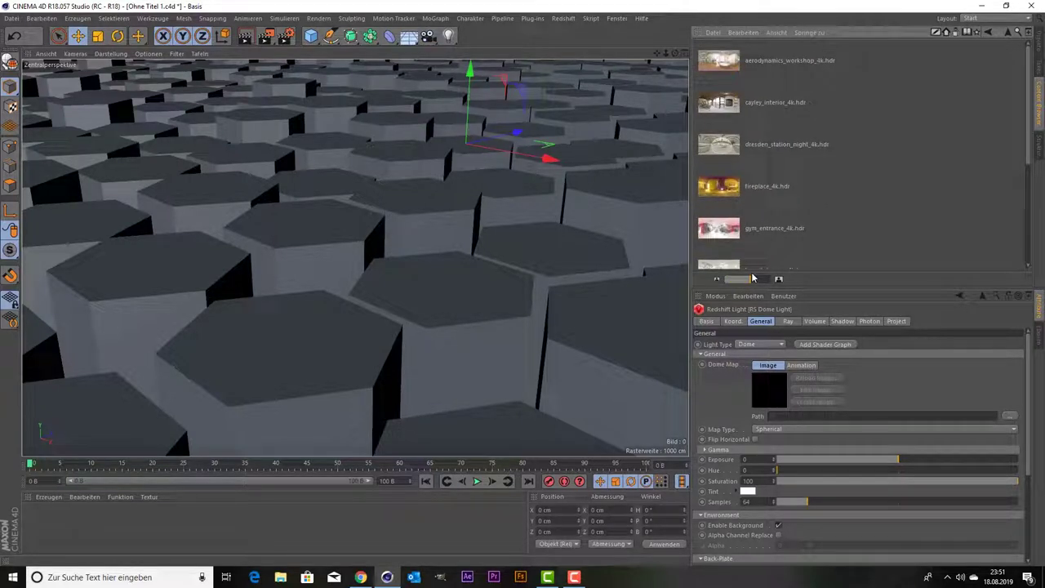
{"action": "scroll", "coordinate": [755, 220], "scroll_direction": "down", "scroll_amount": 2}
{"action": "scroll", "coordinate": [754, 207], "scroll_direction": "down", "scroll_amount": 2}
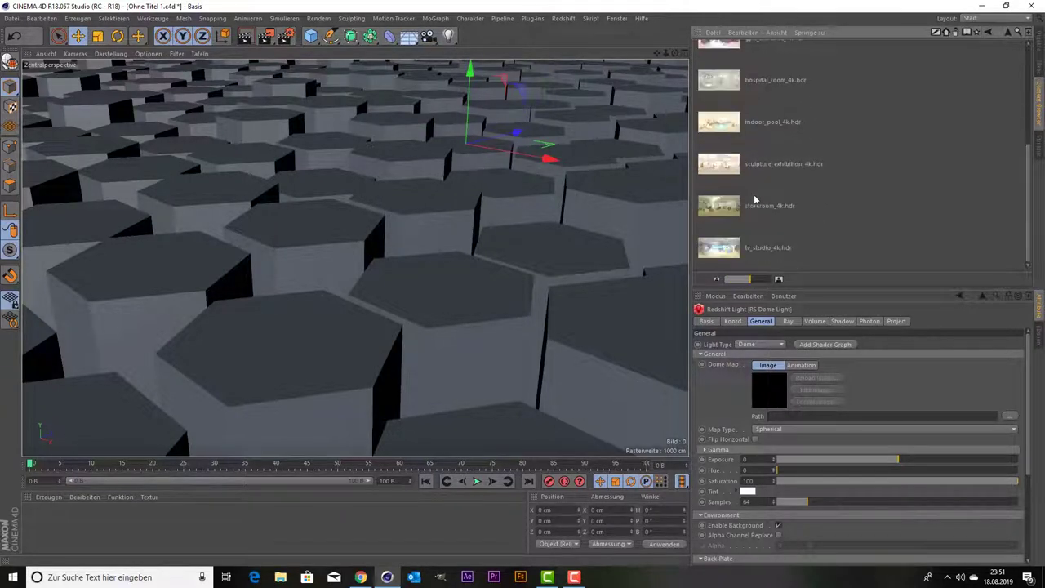
{"action": "scroll", "coordinate": [755, 250], "scroll_direction": "up", "scroll_amount": 2}
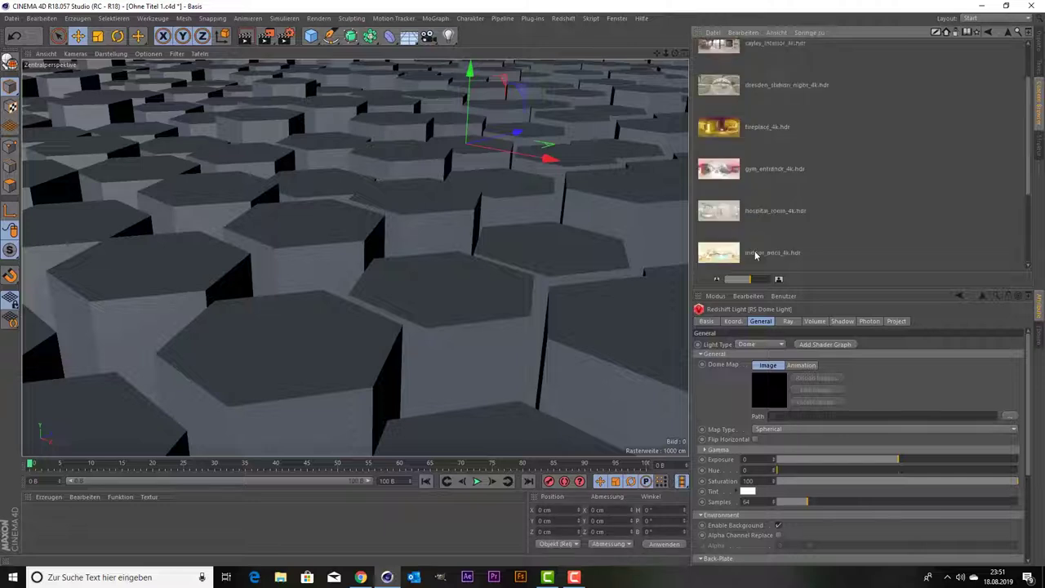
{"action": "scroll", "coordinate": [756, 255], "scroll_direction": "up", "scroll_amount": 2}
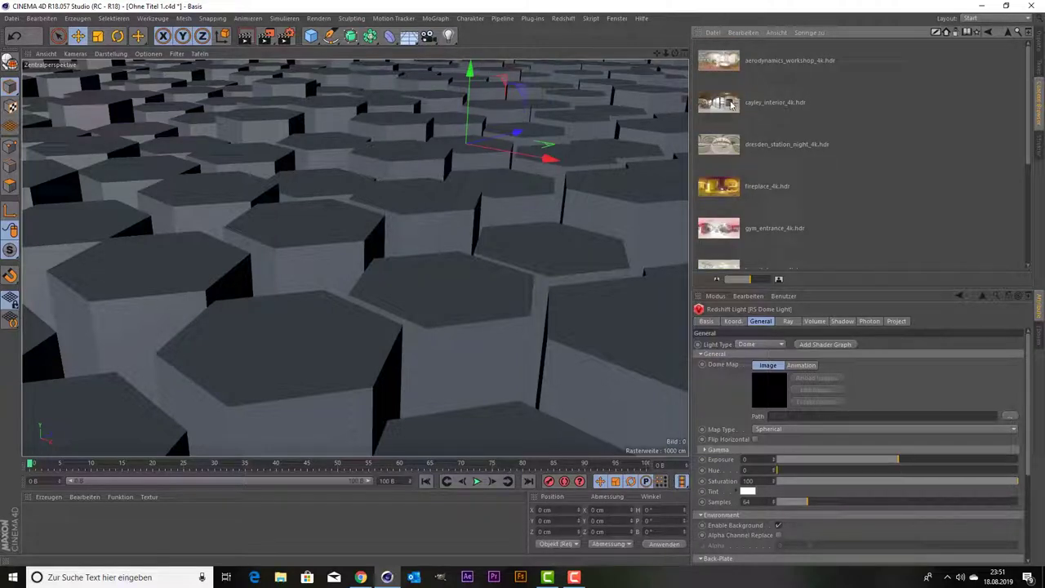
{"action": "scroll", "coordinate": [734, 153], "scroll_direction": "down", "scroll_amount": 1}
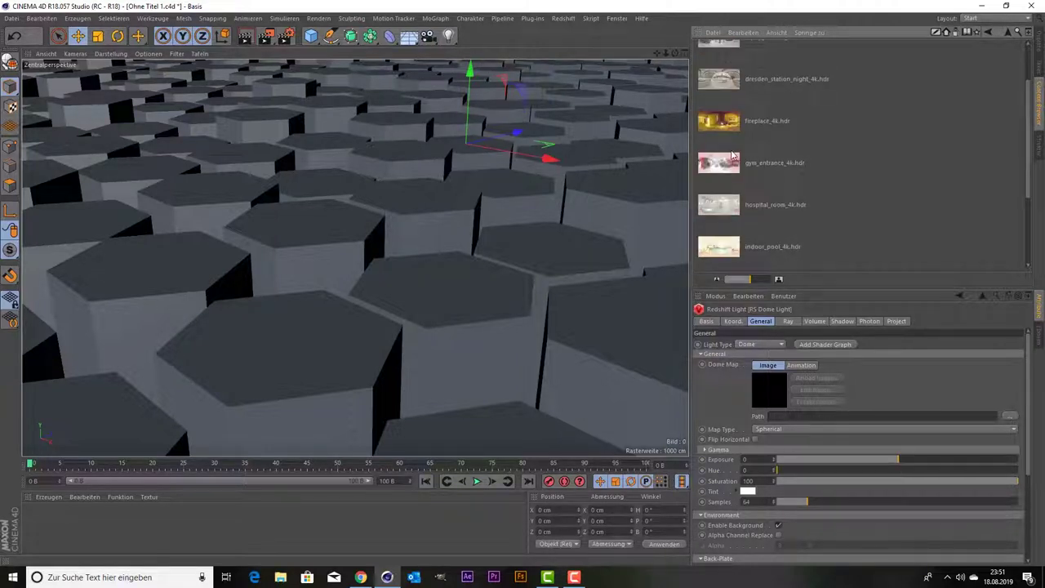
{"action": "left_click_drag", "start_coordinate": [728, 214], "coordinate": [774, 400]}
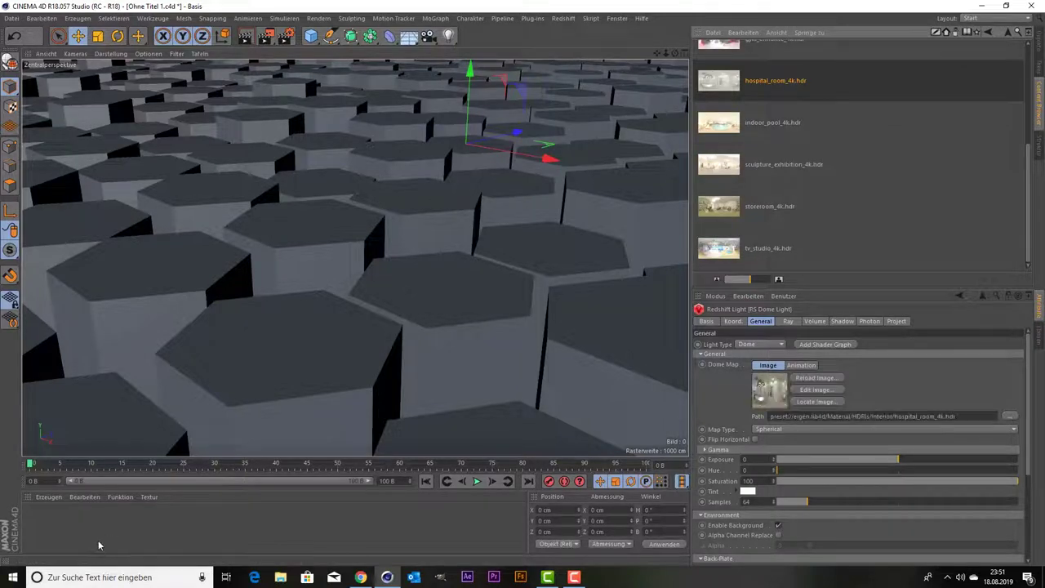
{"action": "left_click", "coordinate": [49, 496]}
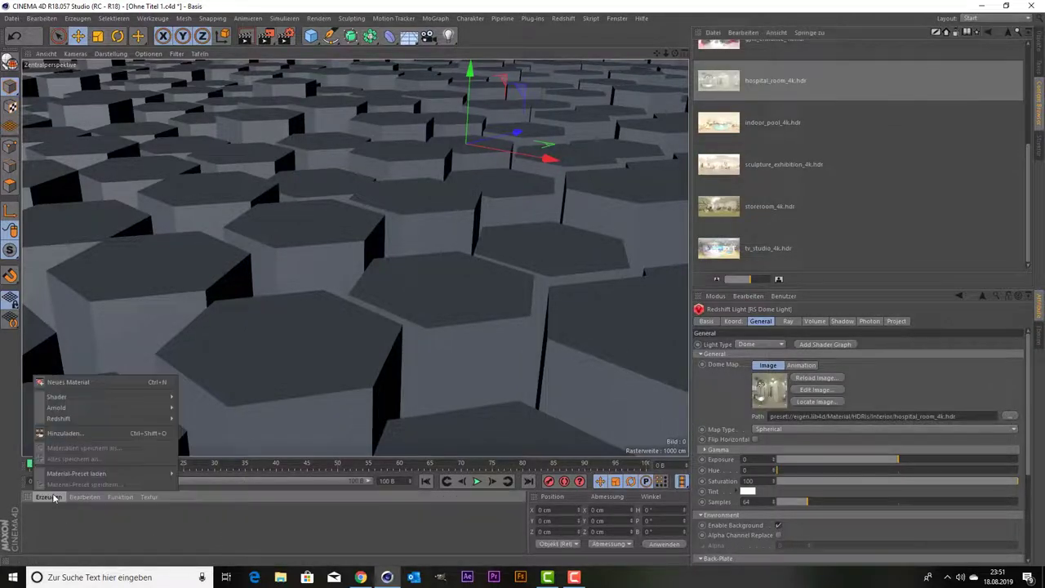
{"action": "mouse_move", "coordinate": [194, 418]}
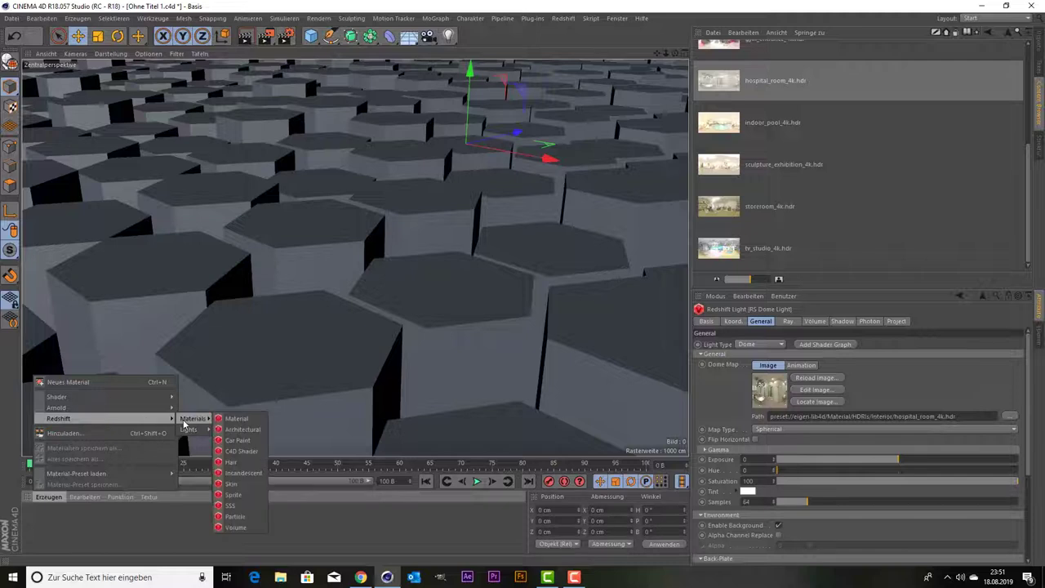
Step: Create an RS Material and apply the Platinum base-properties preset
{"action": "left_click", "coordinate": [235, 425]}
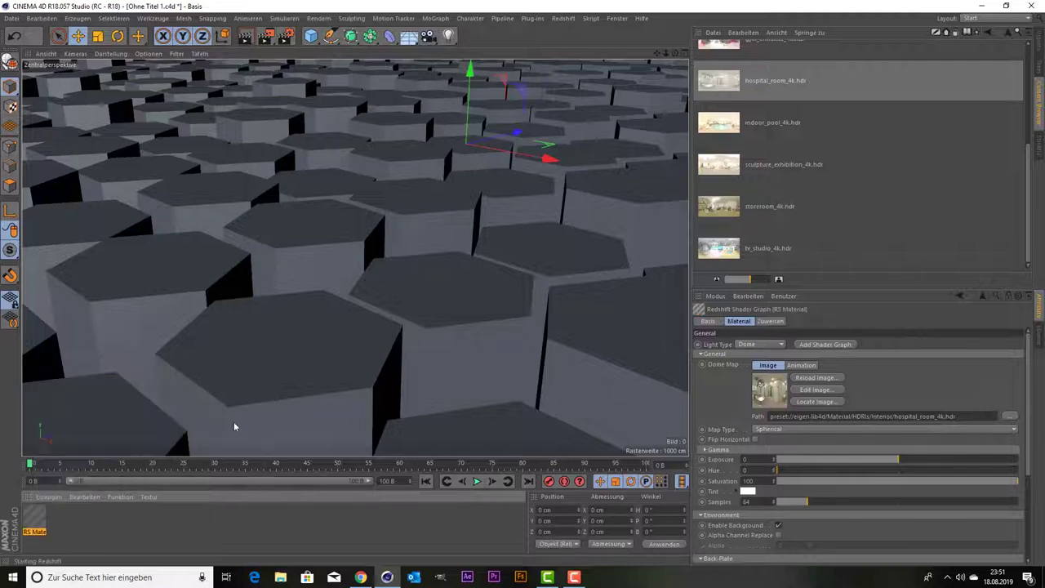
{"action": "left_click", "coordinate": [45, 519]}
{"action": "double_click", "coordinate": [34, 519]}
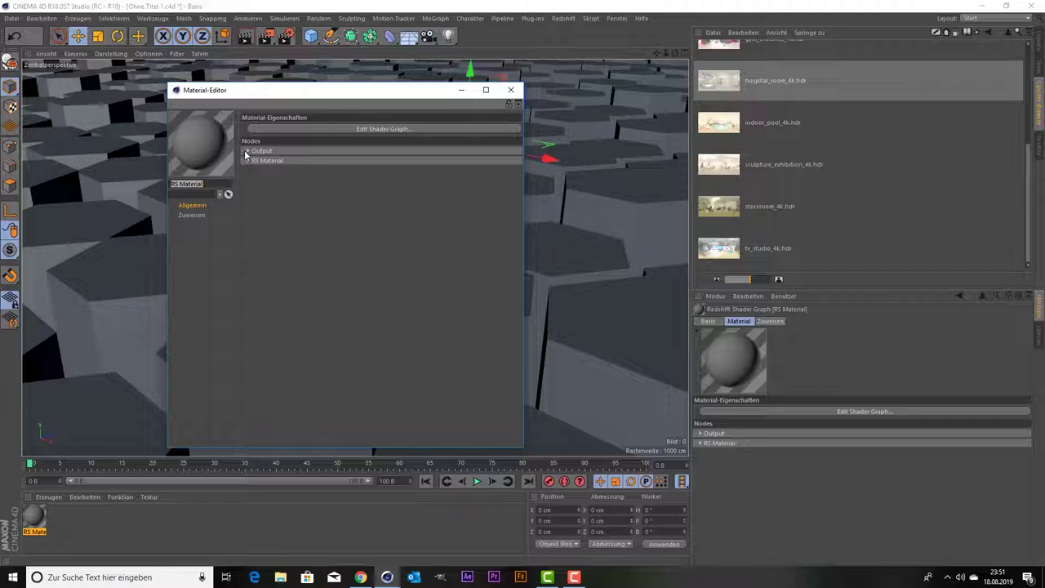
{"action": "left_click", "coordinate": [248, 160]}
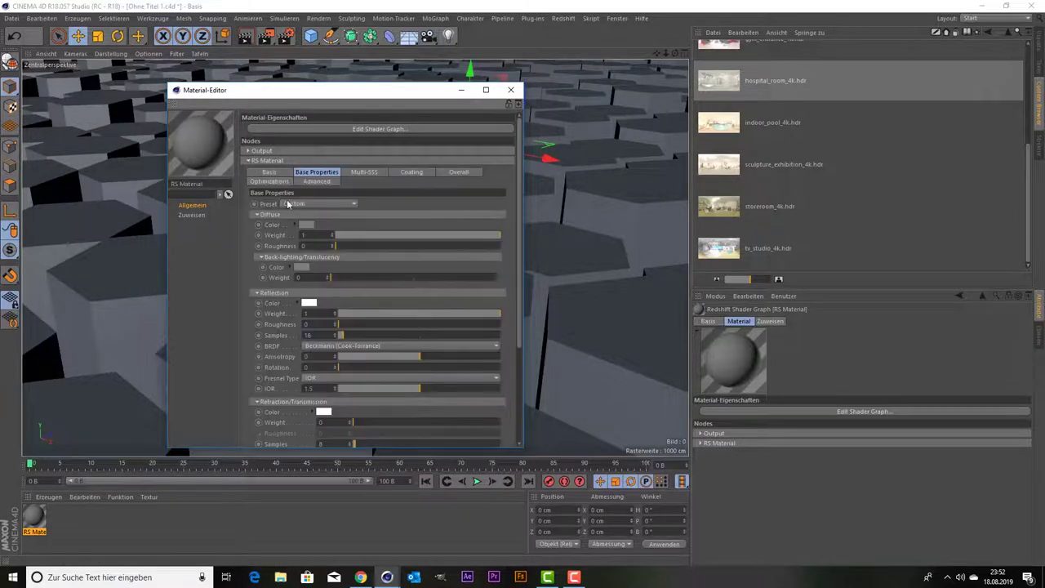
{"action": "left_click", "coordinate": [305, 205]}
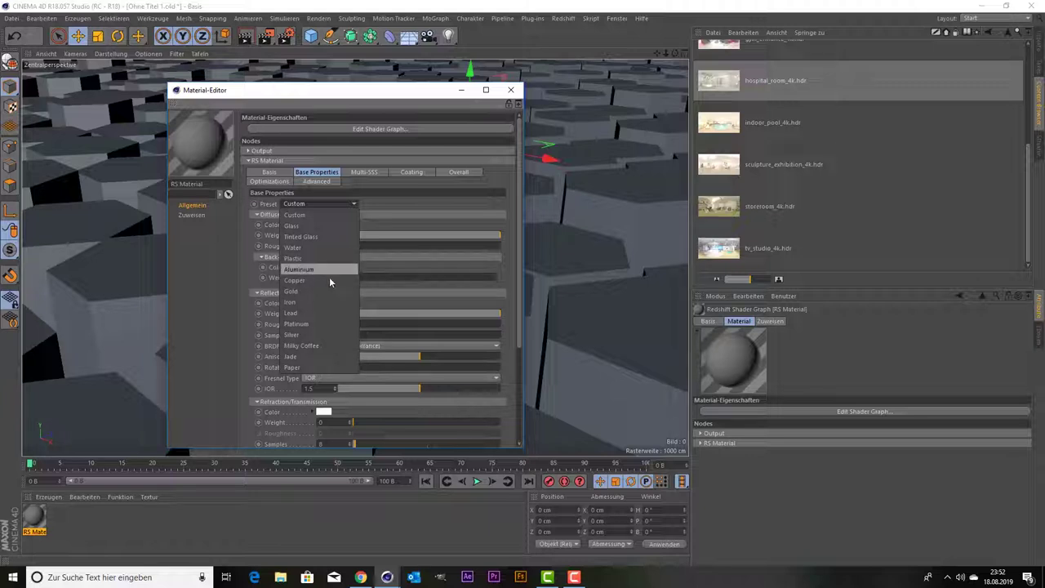
{"action": "left_click", "coordinate": [327, 323]}
{"action": "left_click", "coordinate": [508, 91]}
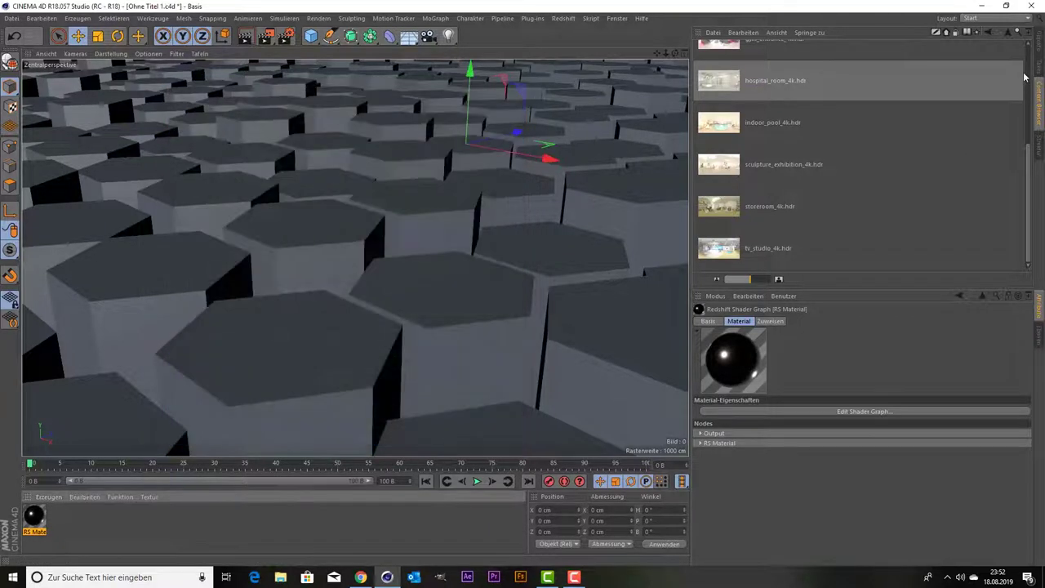
Step: Drag the RS Material onto the Klon cloner and switch the renderer to Redshift
{"action": "left_click", "coordinate": [1041, 42]}
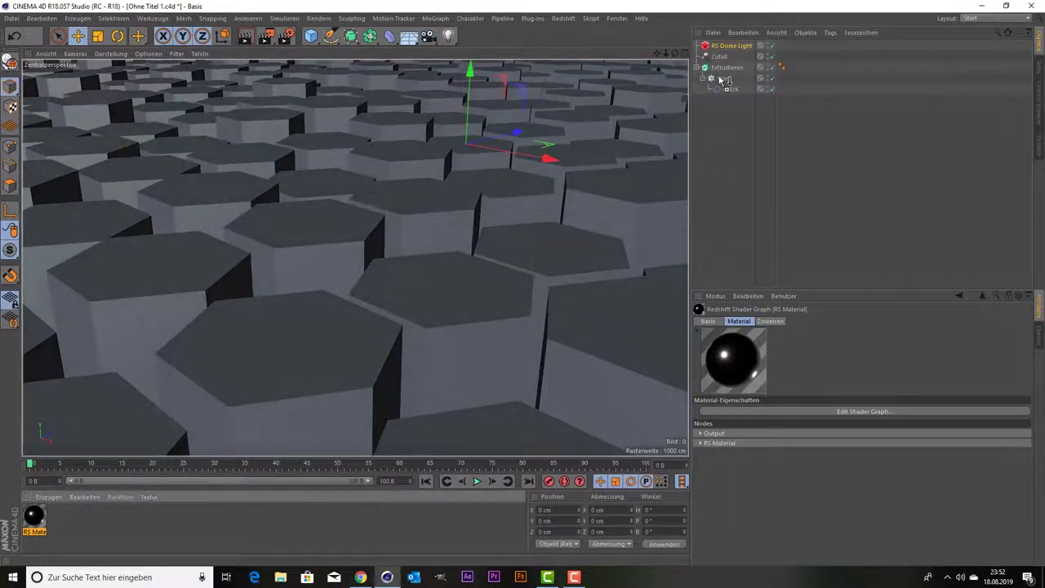
{"action": "left_click_drag", "start_coordinate": [240, 476], "coordinate": [723, 78]}
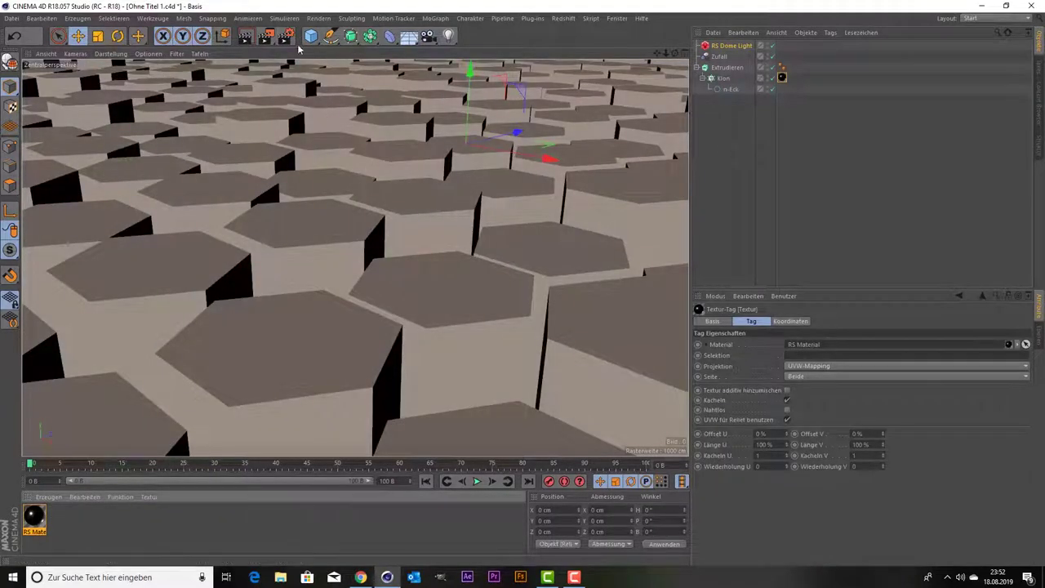
{"action": "left_click", "coordinate": [288, 41]}
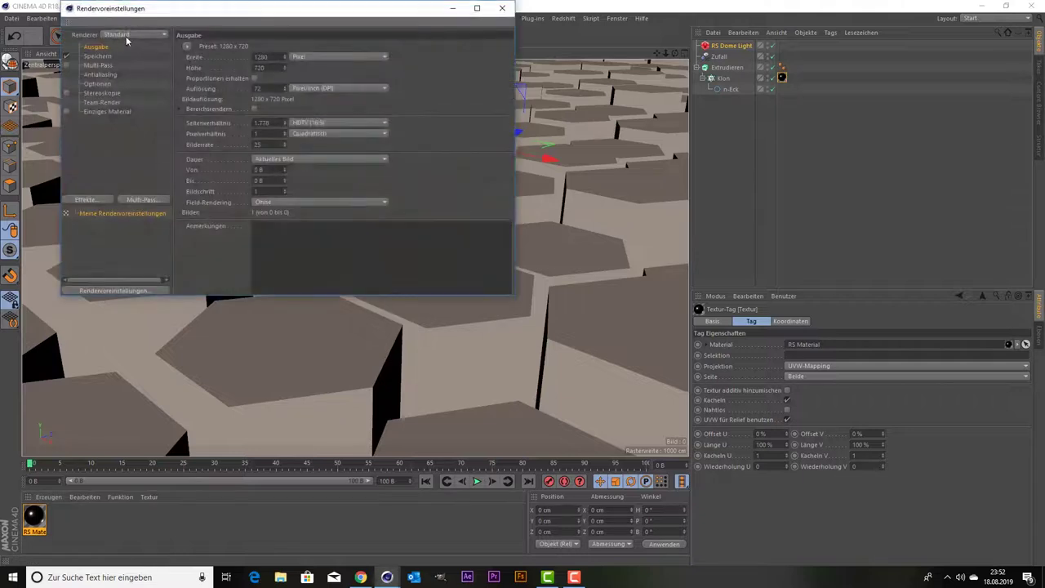
{"action": "left_click", "coordinate": [129, 36]}
{"action": "left_click", "coordinate": [125, 79]}
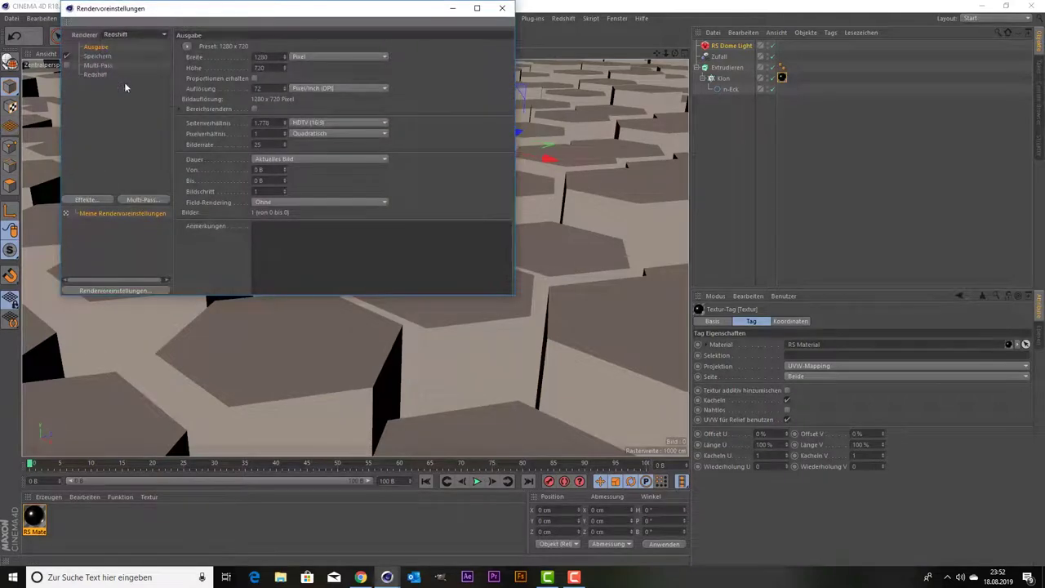
{"action": "left_click", "coordinate": [502, 8]}
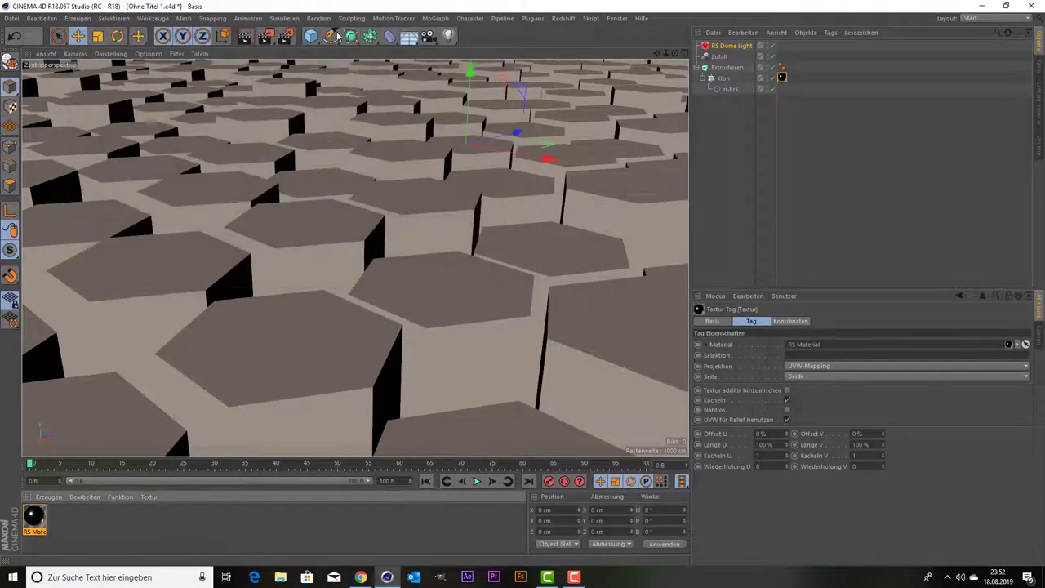
Step: Render the active viewport to preview the glossy metal hexagon pillars under the hospital HDRI
{"action": "left_click", "coordinate": [245, 37]}
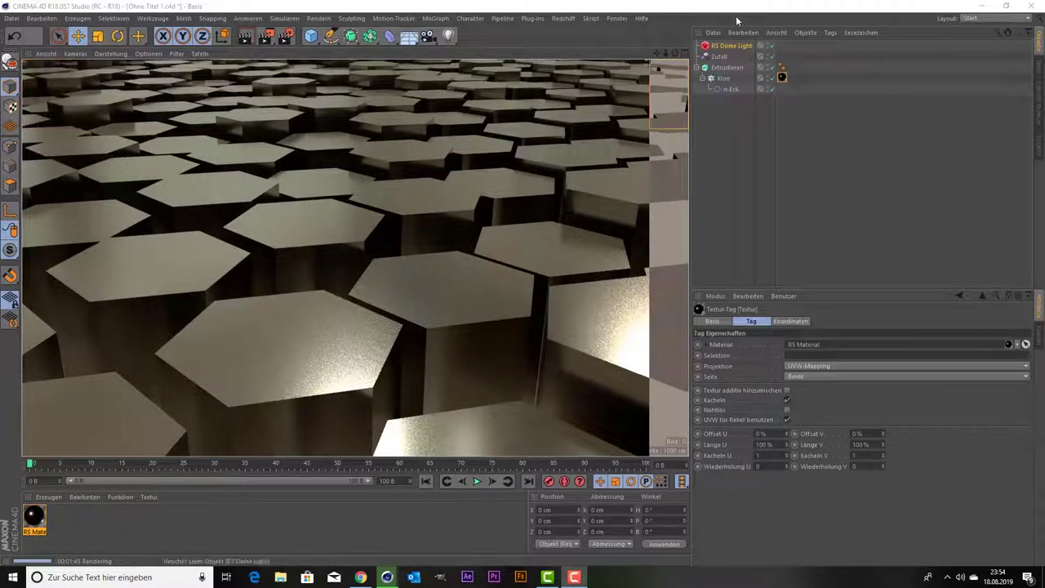
Step: Enable Rundung on the n-Eck hexagon spline with a 20 cm radius
{"action": "left_click", "coordinate": [733, 87]}
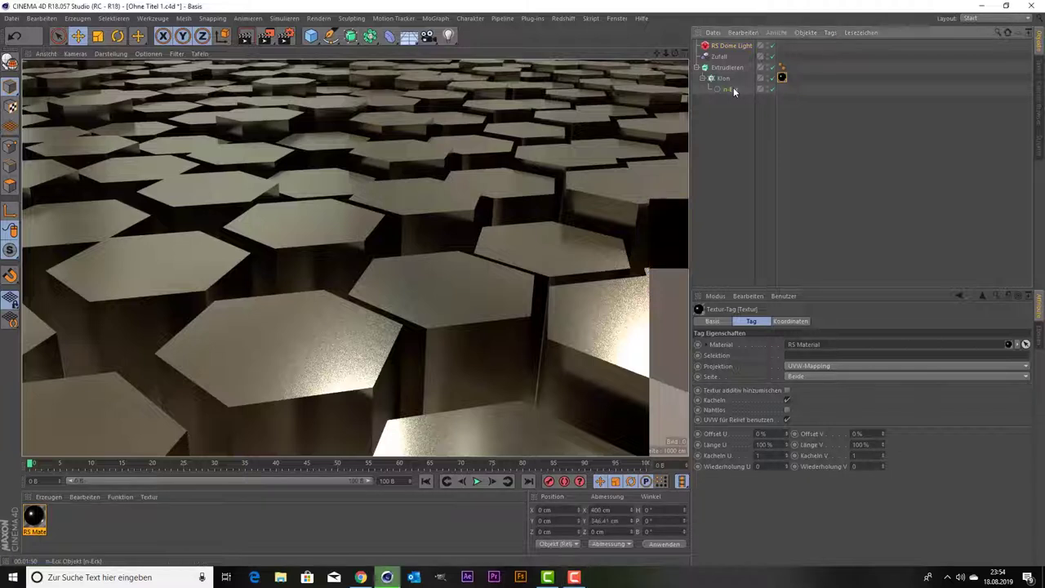
{"action": "left_click", "coordinate": [759, 366]}
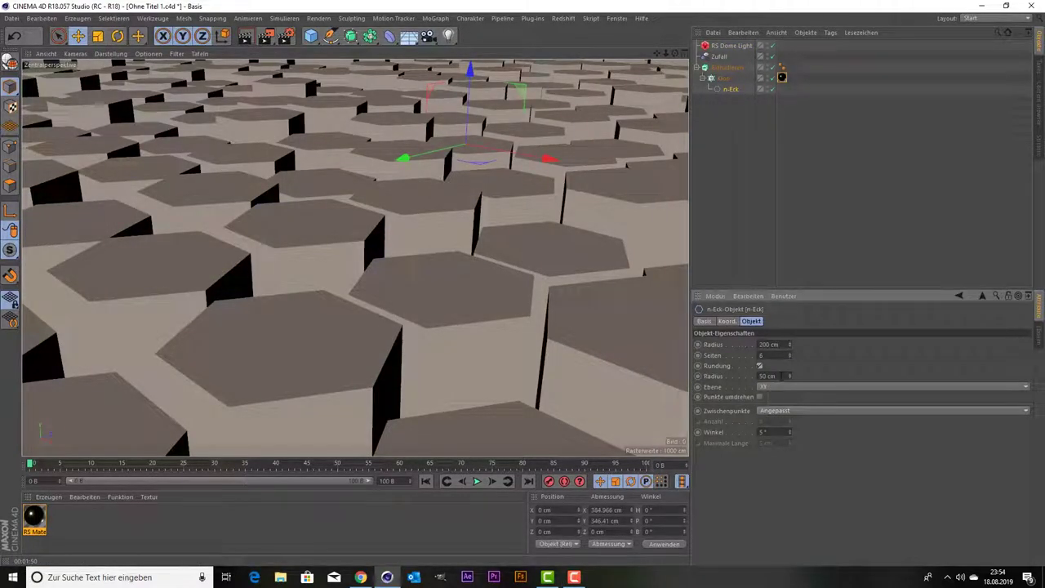
{"action": "double_click", "coordinate": [771, 376]}
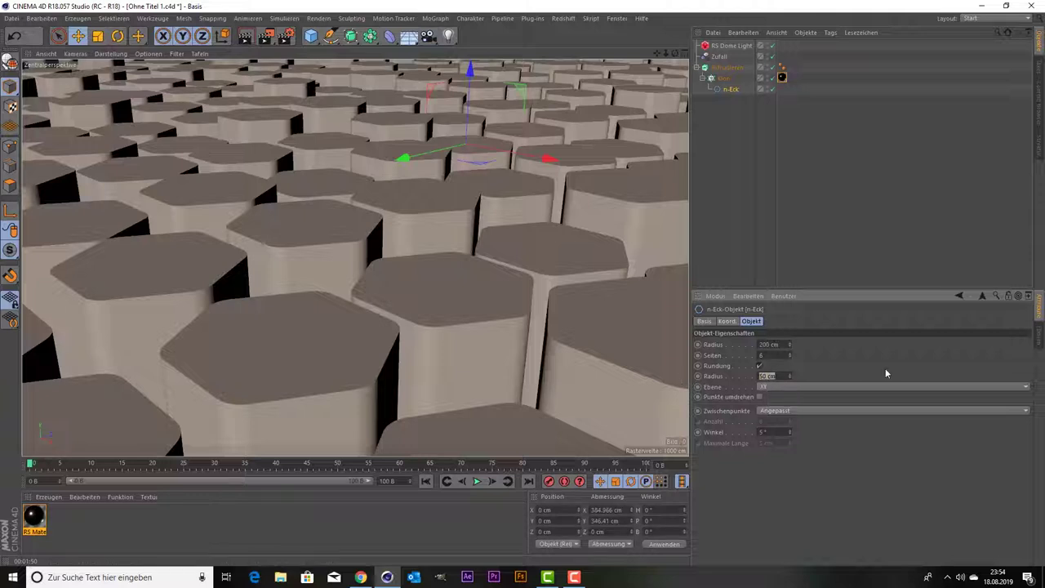
{"action": "type", "text": "20"}
{"action": "key", "text": "Return"}
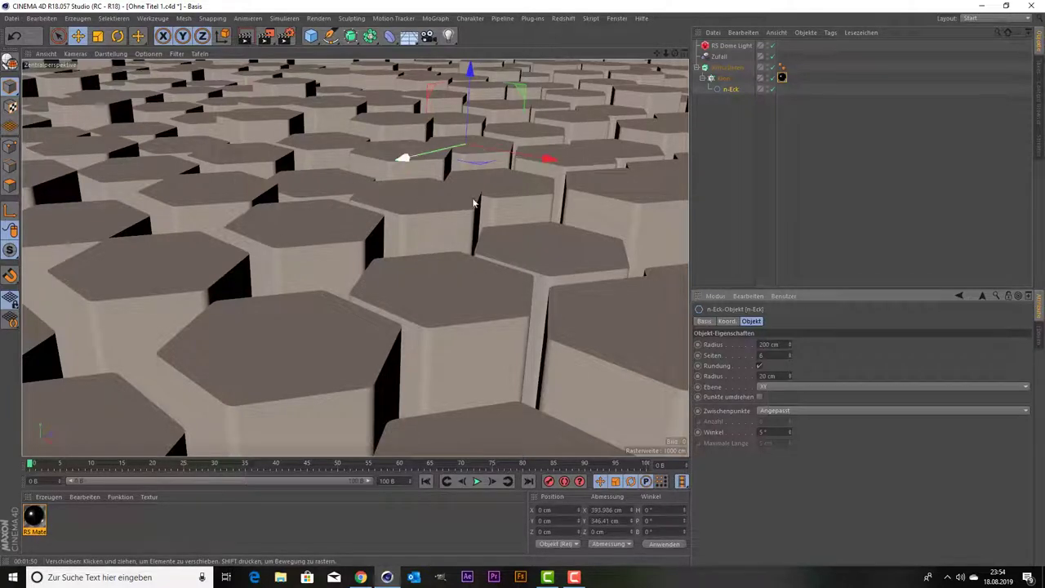
Step: Open the Redshift RenderView beside the scene and start a progressive render
{"action": "left_click", "coordinate": [563, 18]}
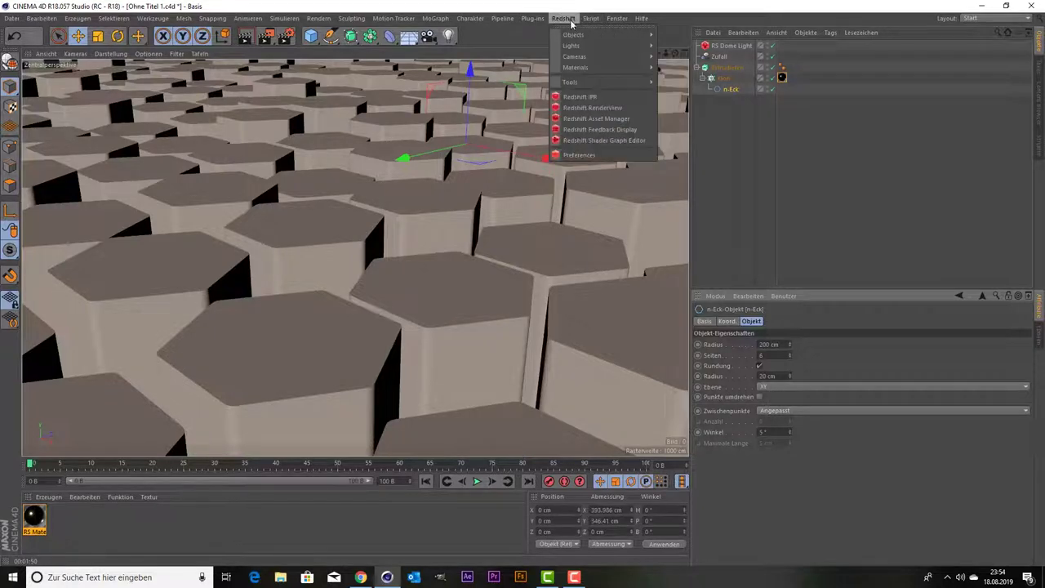
{"action": "left_click", "coordinate": [592, 107]}
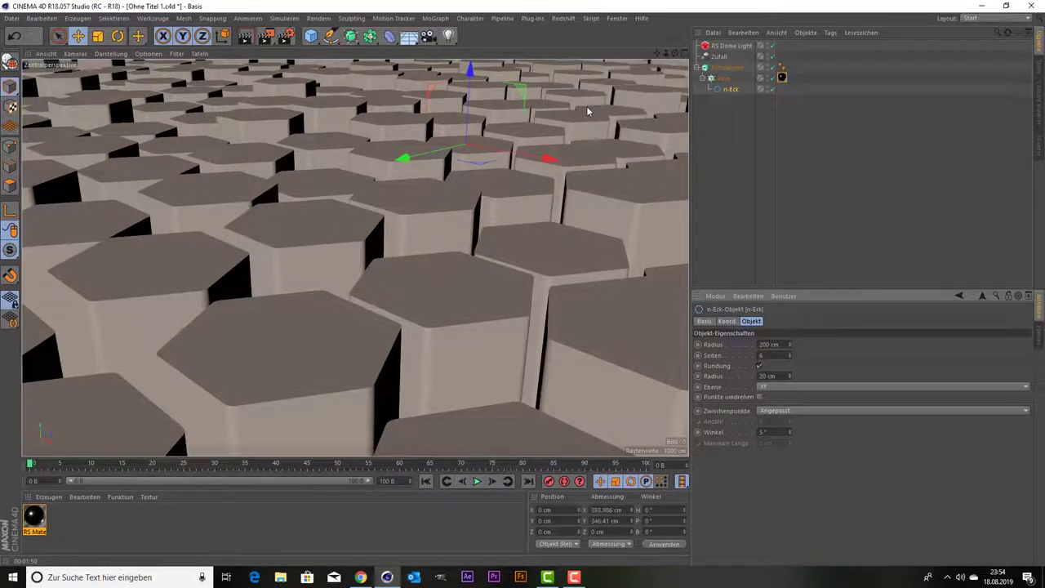
{"action": "left_click_drag", "start_coordinate": [534, 14], "coordinate": [181, 67]}
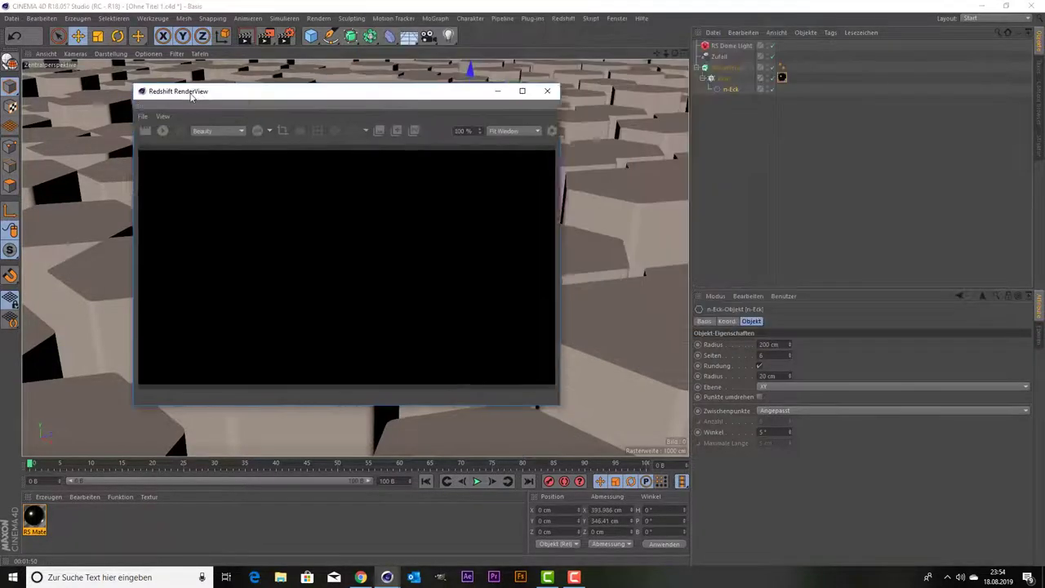
{"action": "left_click", "coordinate": [49, 100]}
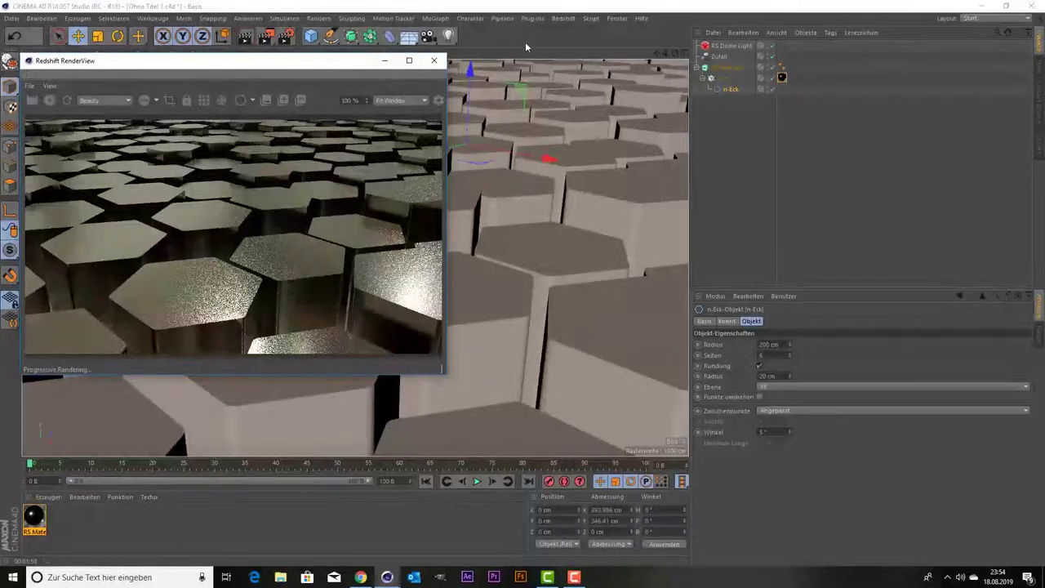
{"action": "left_click", "coordinate": [563, 20]}
{"action": "mouse_move", "coordinate": [576, 57]}
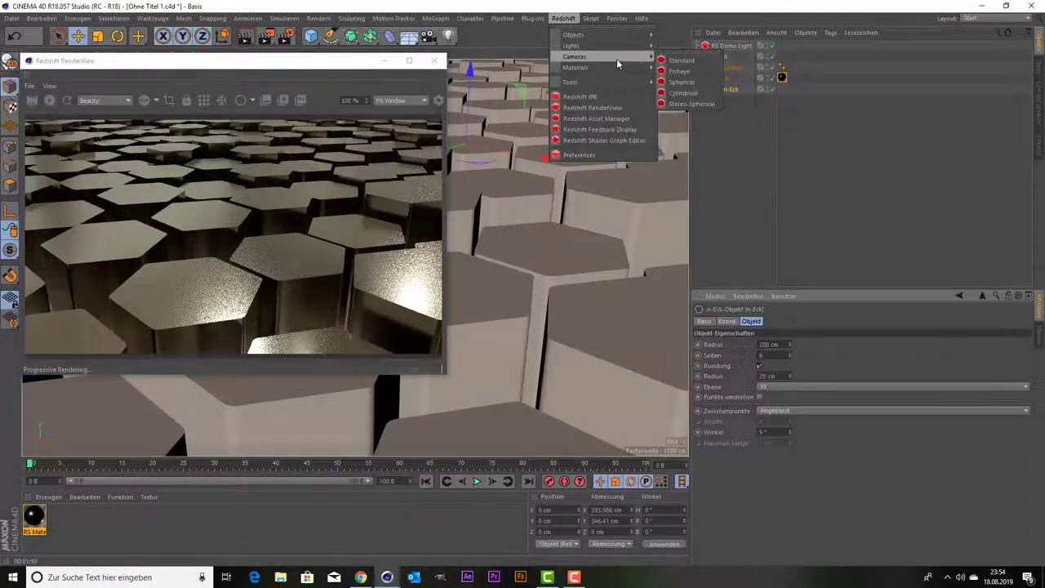
Step: Add an RS Camera and enable Bokeh in its Redshift Camera settings
{"action": "left_click", "coordinate": [690, 60]}
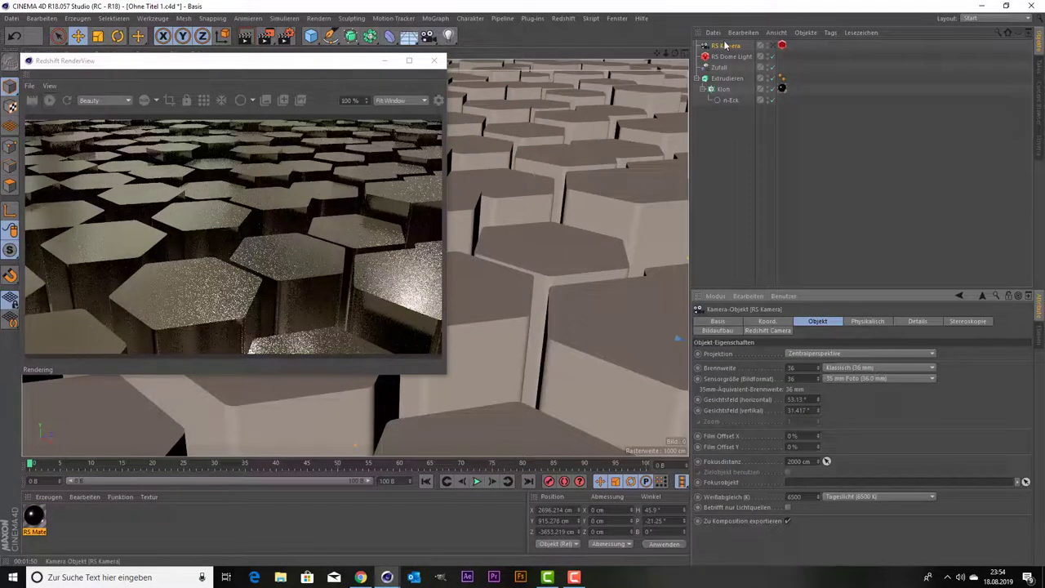
{"action": "left_click", "coordinate": [776, 331]}
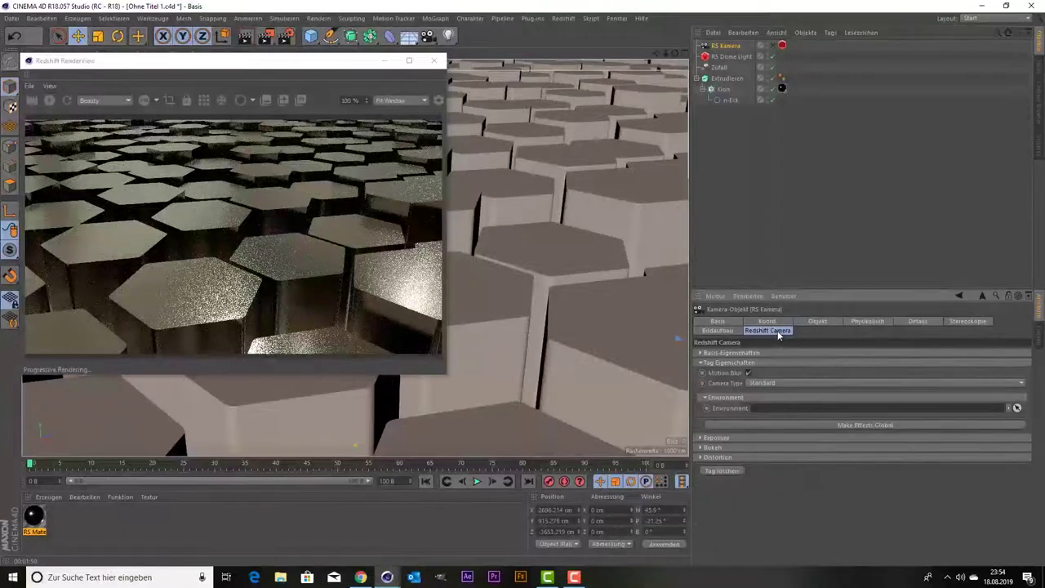
{"action": "left_click", "coordinate": [700, 448]}
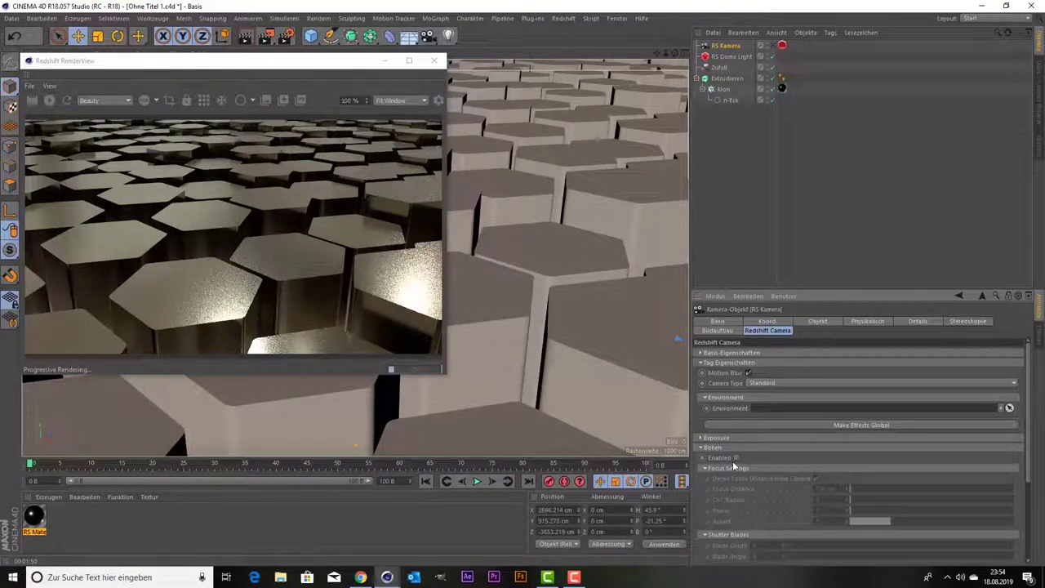
{"action": "left_click", "coordinate": [736, 458]}
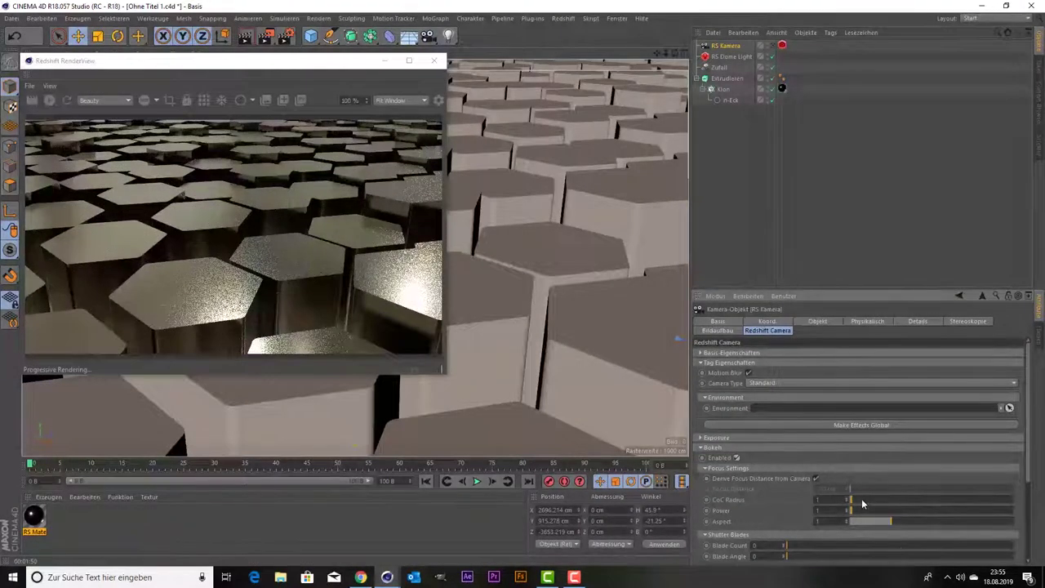
Step: Set bokeh CoC Radius 7.76, Power 11.72 and Aspect 0.72, then close the RenderView
{"action": "left_click_drag", "start_coordinate": [863, 500], "coordinate": [866, 500]}
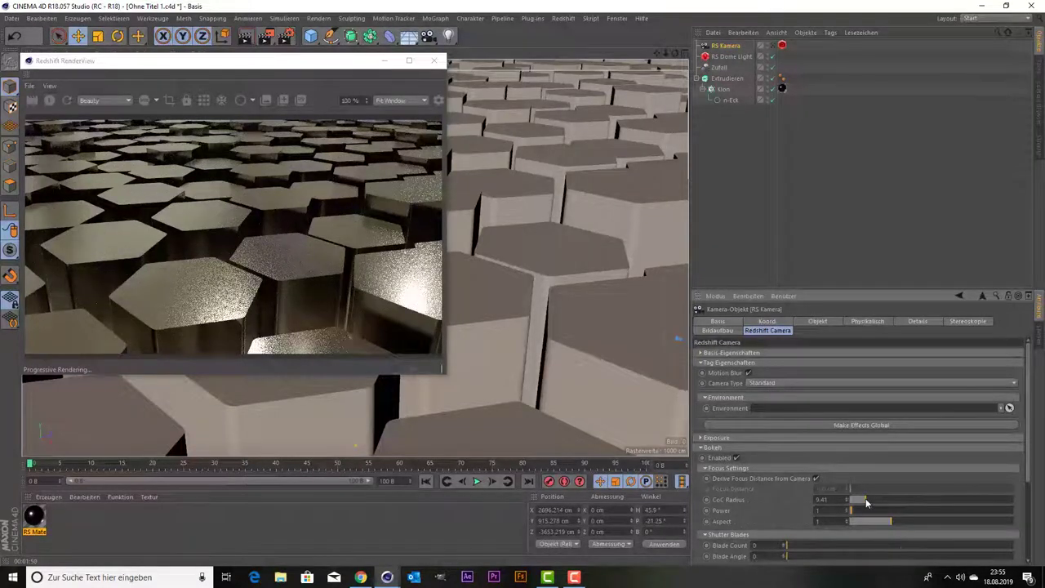
{"action": "left_click", "coordinate": [876, 501]}
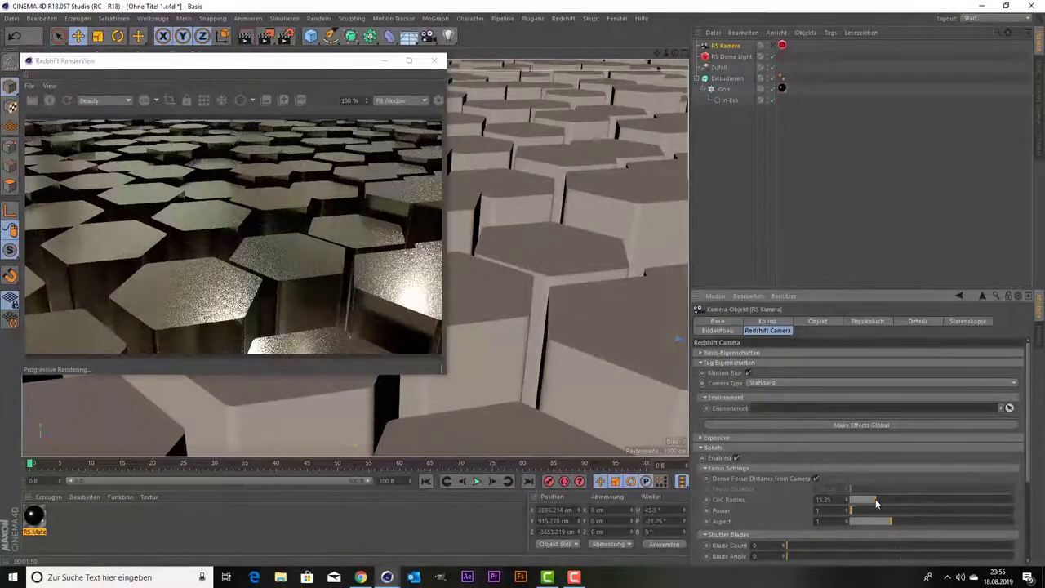
{"action": "left_click_drag", "start_coordinate": [874, 507], "coordinate": [865, 513]}
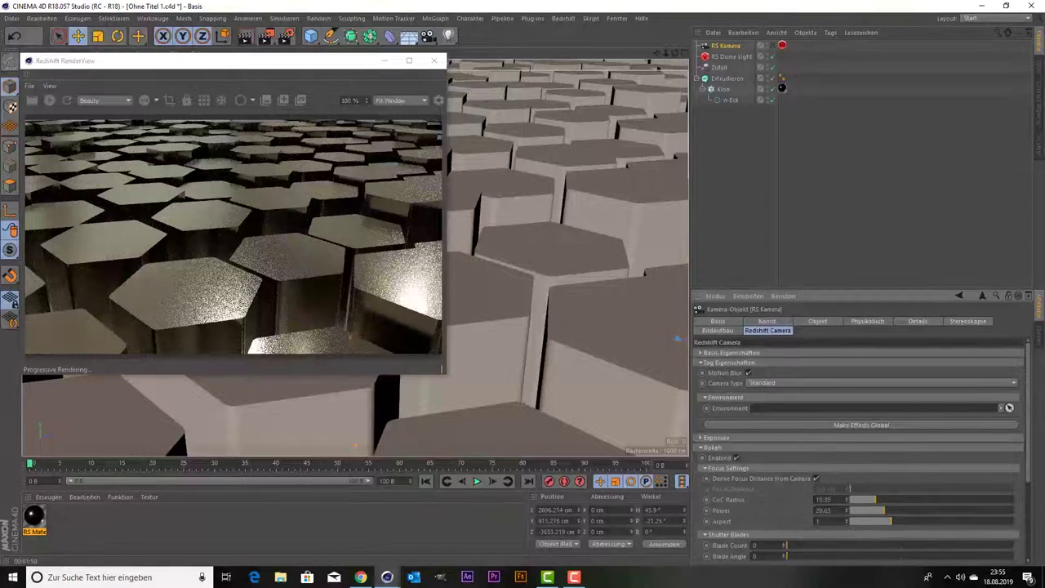
{"action": "left_click", "coordinate": [344, 315]}
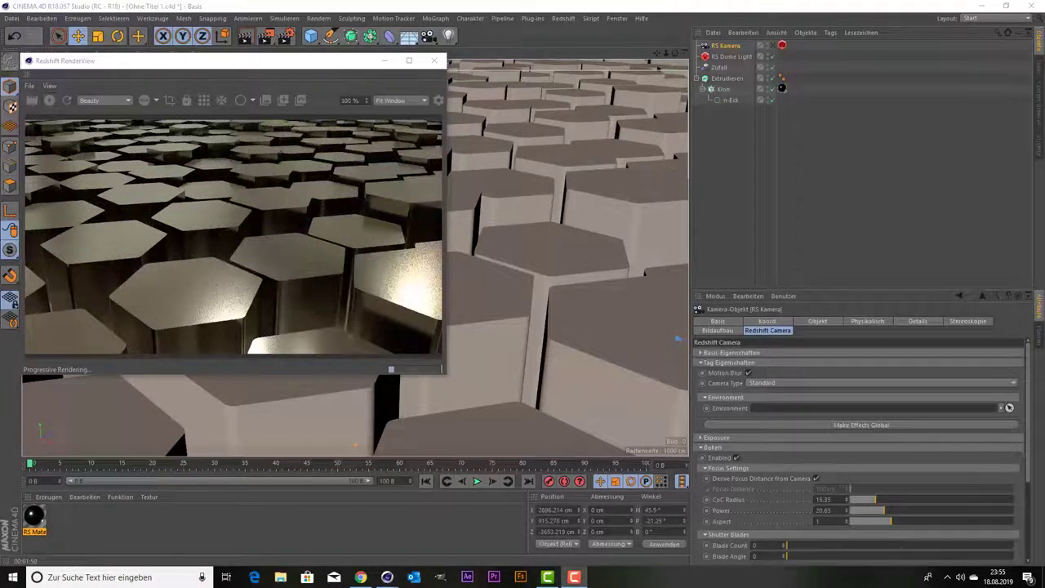
{"action": "left_click", "coordinate": [769, 46]}
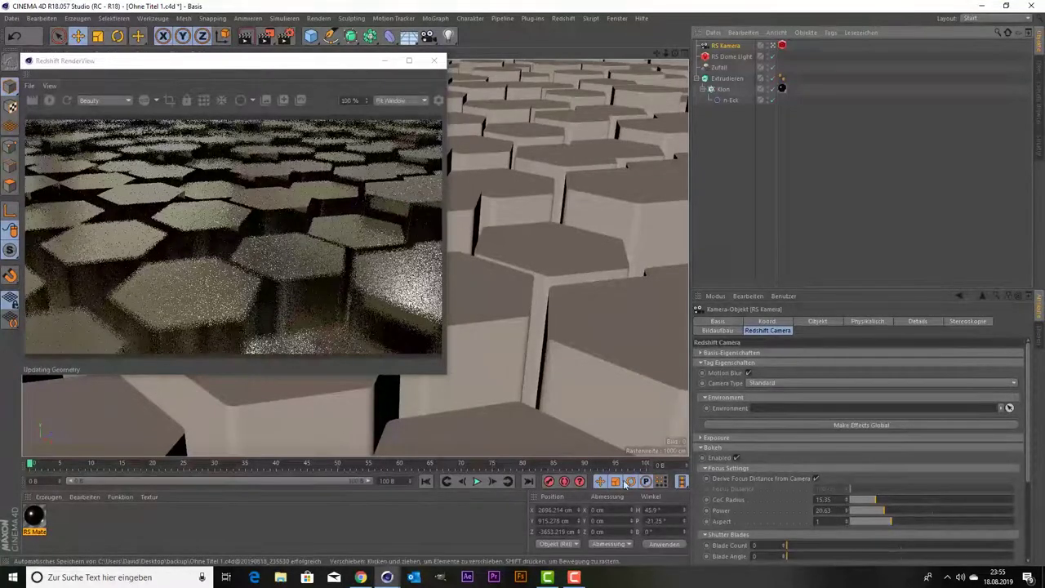
{"action": "left_click_drag", "start_coordinate": [868, 510], "coordinate": [858, 511]}
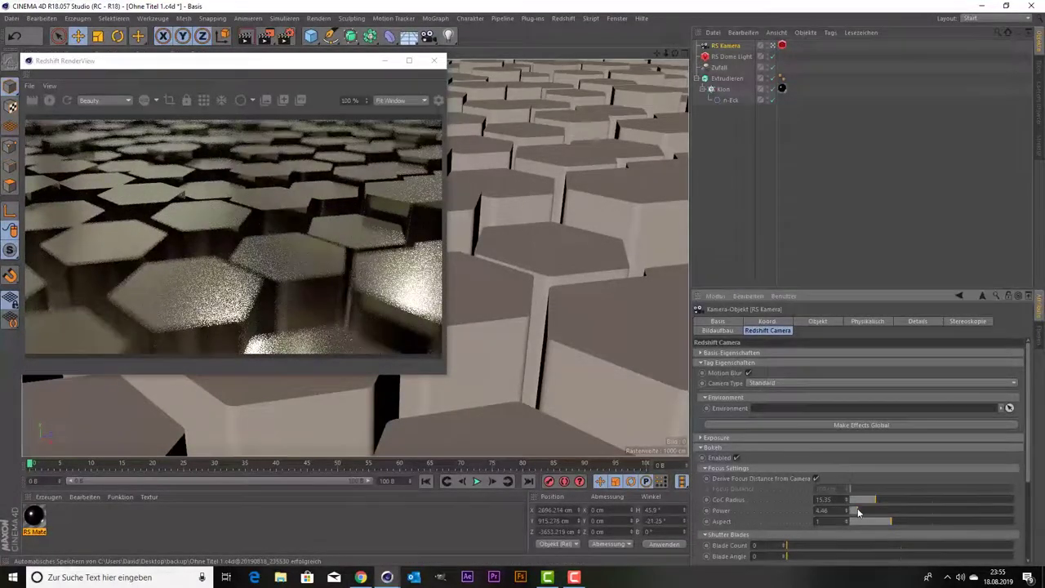
{"action": "left_click_drag", "start_coordinate": [864, 500], "coordinate": [854, 499]}
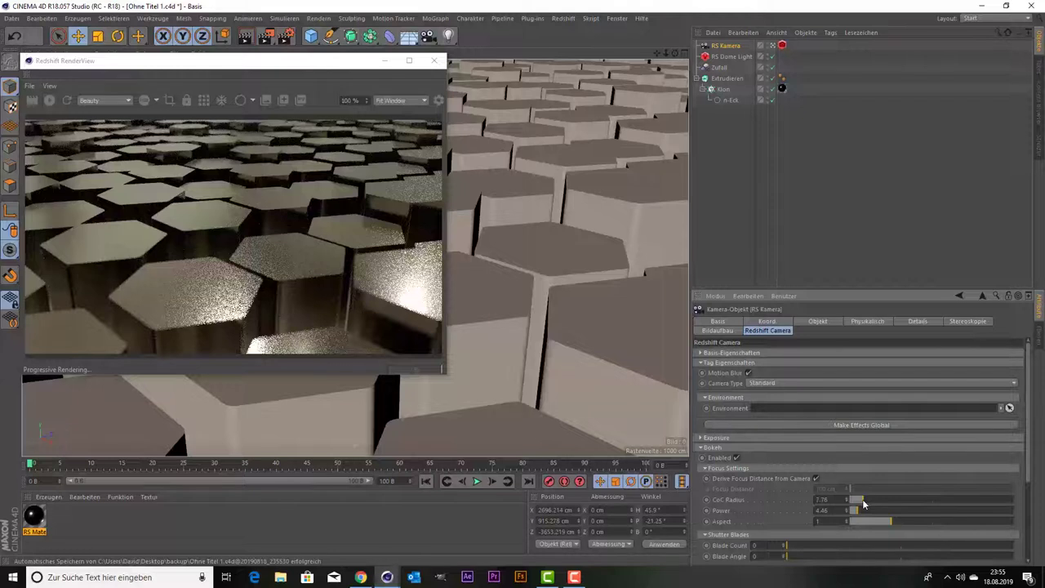
{"action": "left_click_drag", "start_coordinate": [862, 499], "coordinate": [863, 500]}
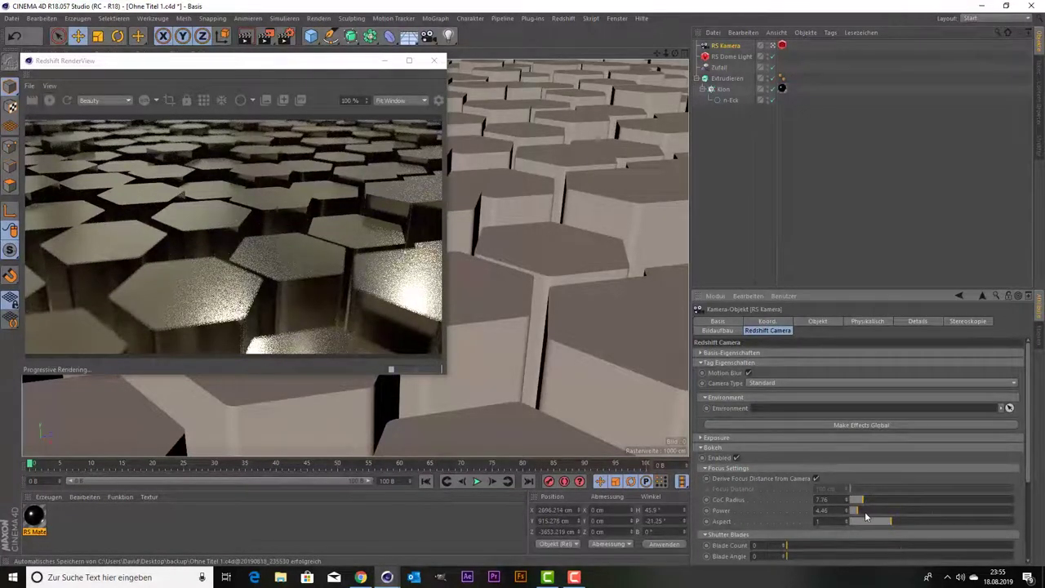
{"action": "left_click_drag", "start_coordinate": [862, 511], "coordinate": [870, 512]}
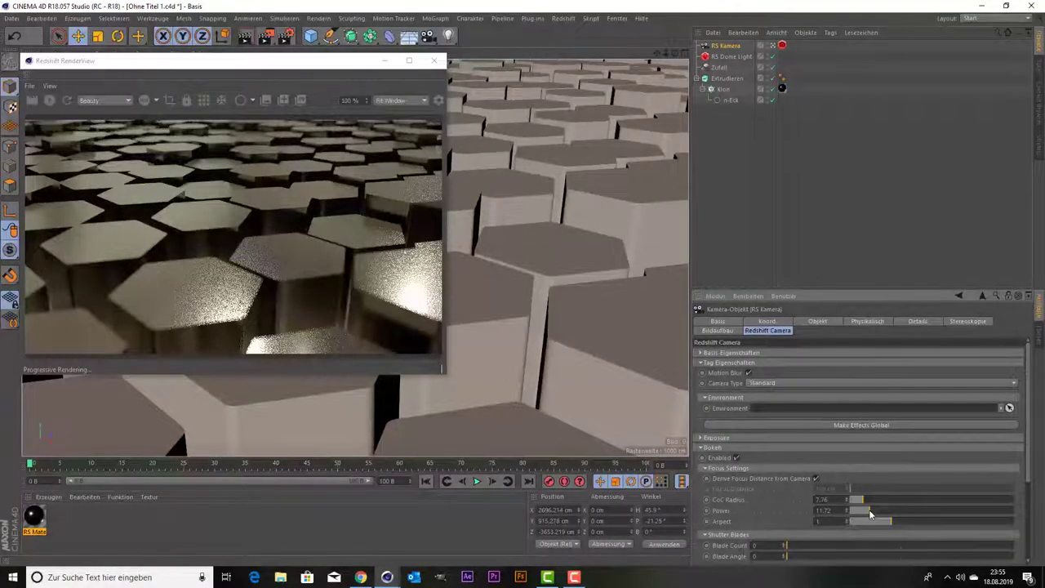
{"action": "left_click", "coordinate": [880, 519]}
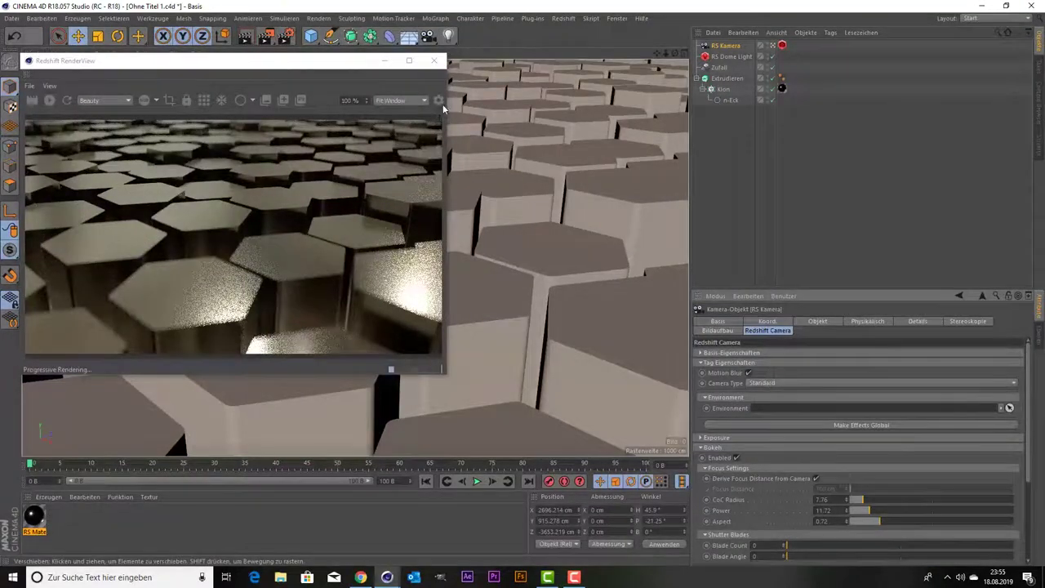
{"action": "left_click", "coordinate": [434, 60]}
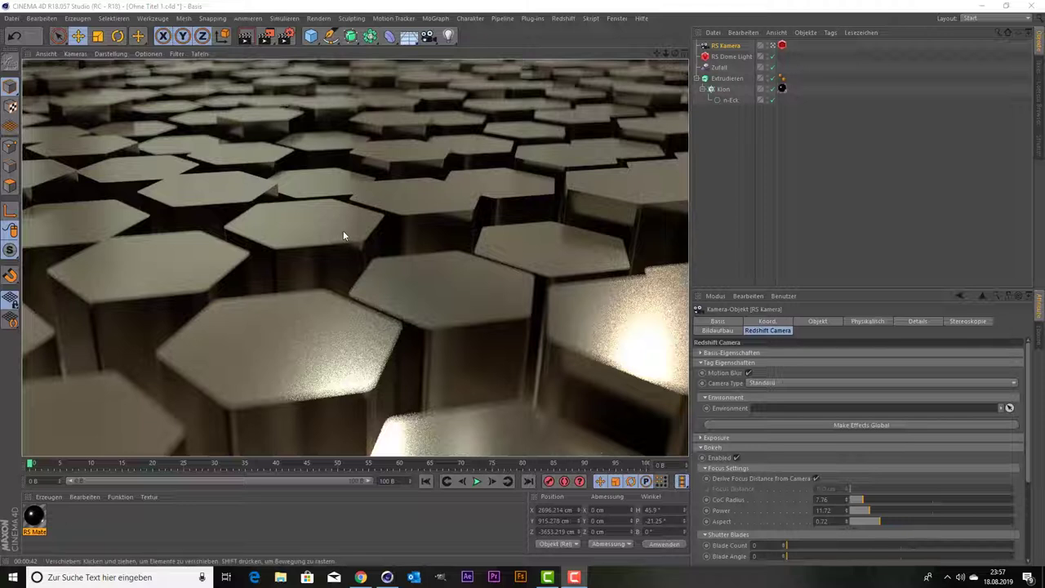
Step: Once the bokeh-blurred RS Kamera render shows in the viewport, bring up Render Settings
{"action": "left_click", "coordinate": [285, 37]}
Step: Set Redshift Samples Max to 1000 and Brute Force for both primary and secondary GI engines
{"action": "left_click", "coordinate": [94, 75]}
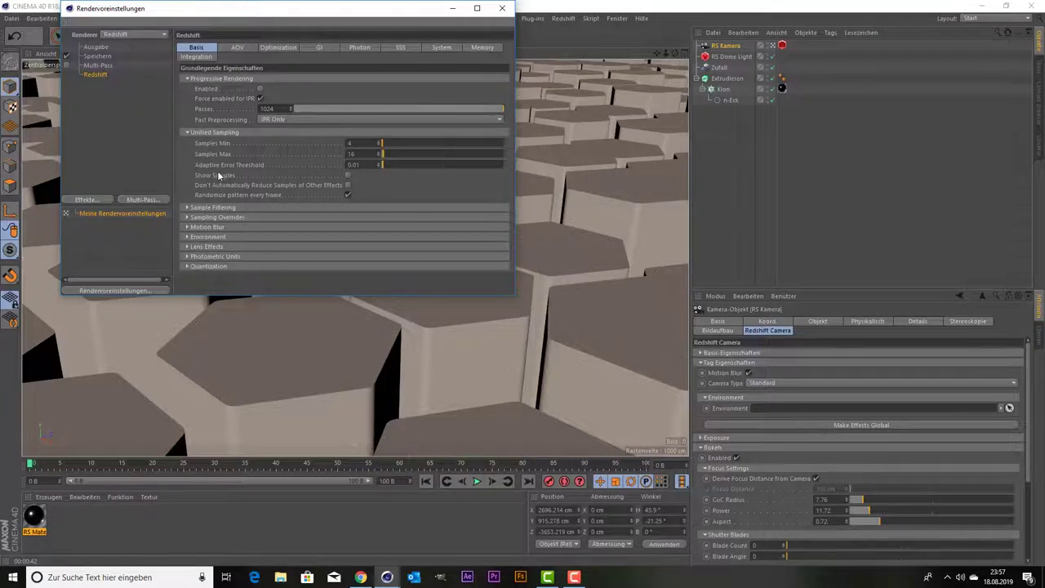
{"action": "left_click", "coordinate": [353, 153]}
{"action": "type", "text": "1000"}
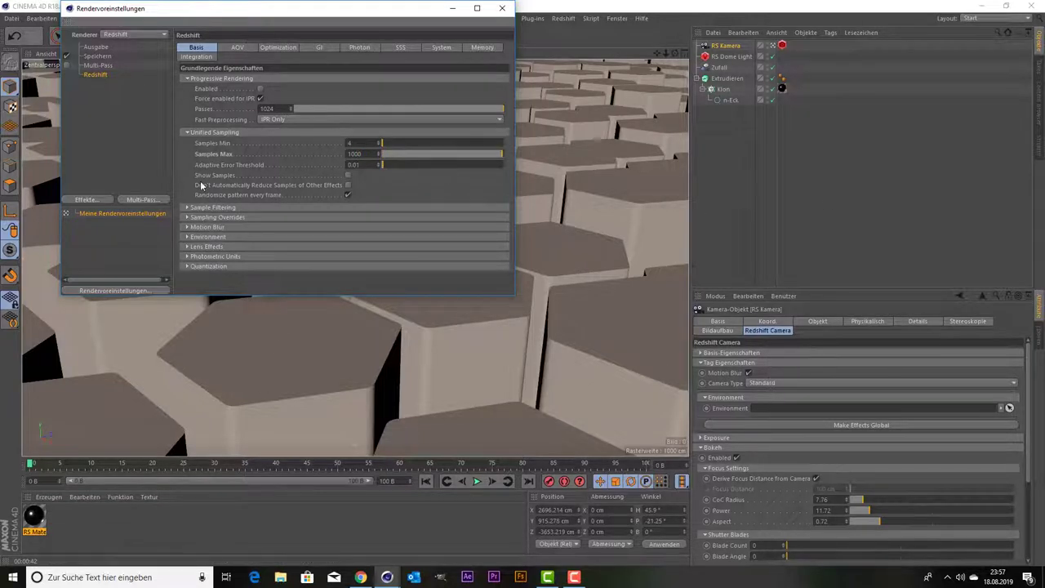
{"action": "left_click", "coordinate": [287, 47]}
{"action": "left_click", "coordinate": [318, 47]}
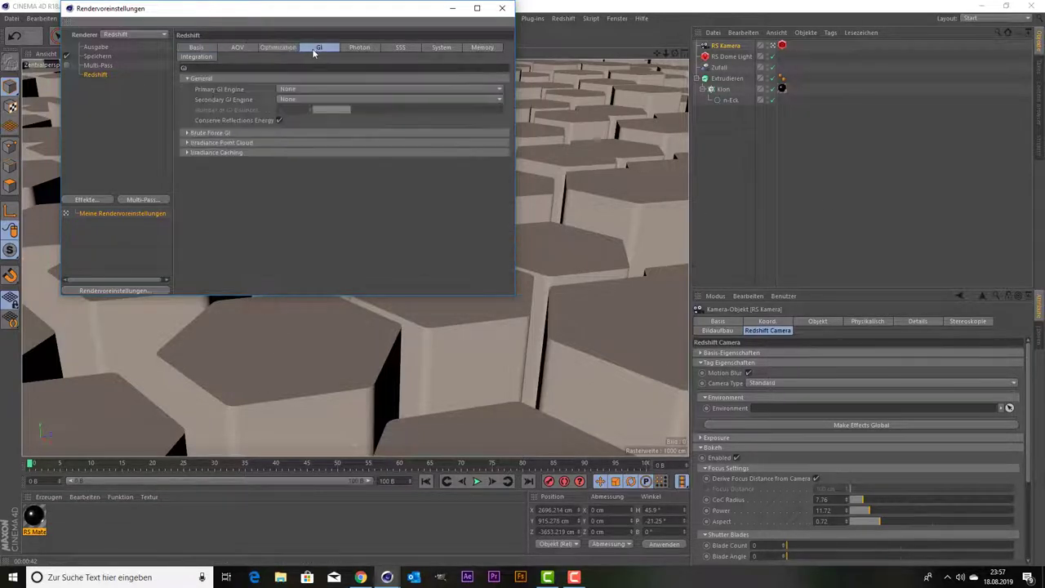
{"action": "left_click", "coordinate": [298, 90]}
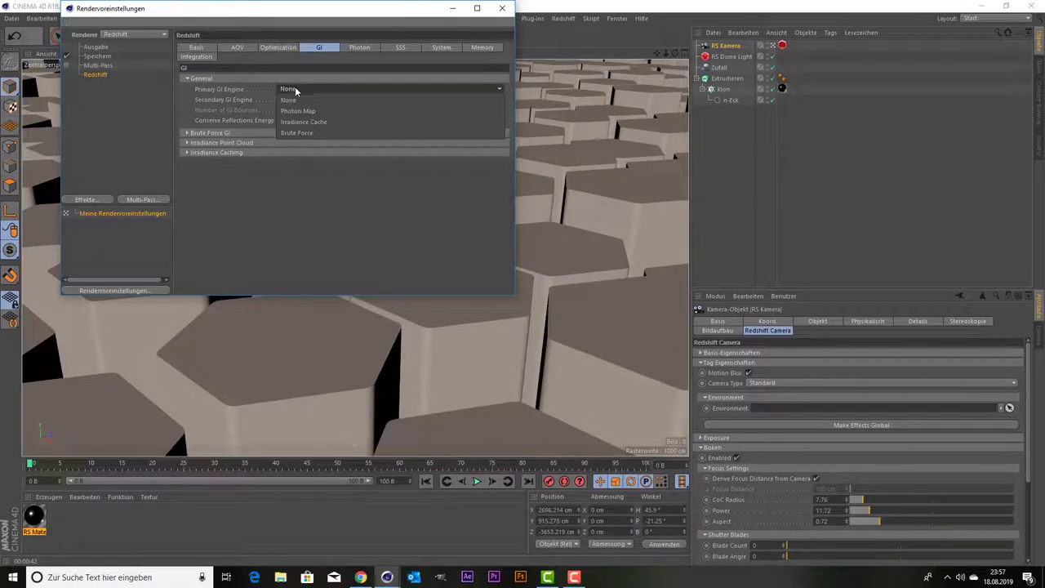
{"action": "left_click", "coordinate": [304, 132]}
{"action": "left_click", "coordinate": [298, 99]}
{"action": "left_click", "coordinate": [308, 143]}
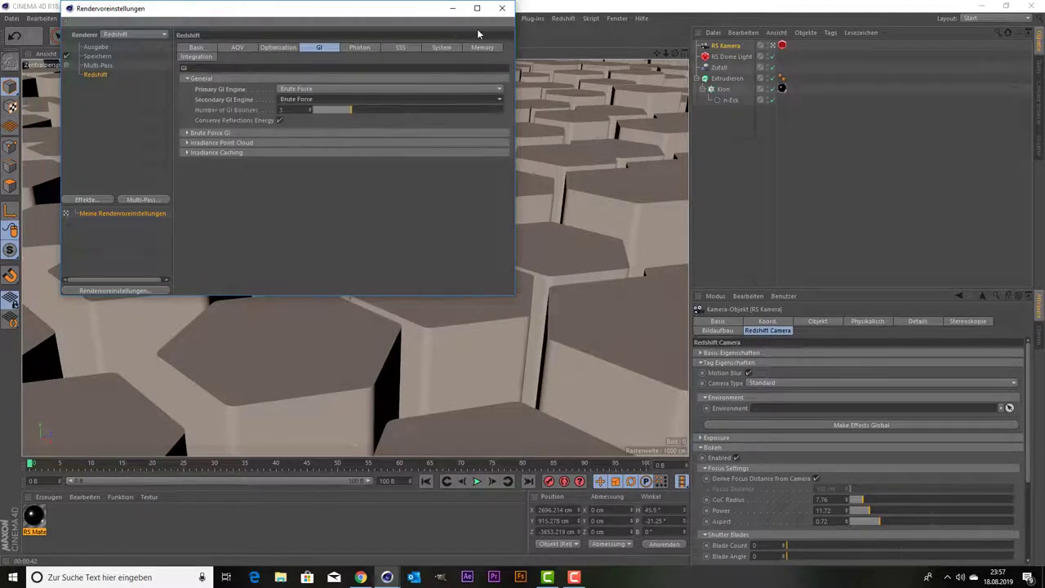
{"action": "left_click", "coordinate": [503, 9]}
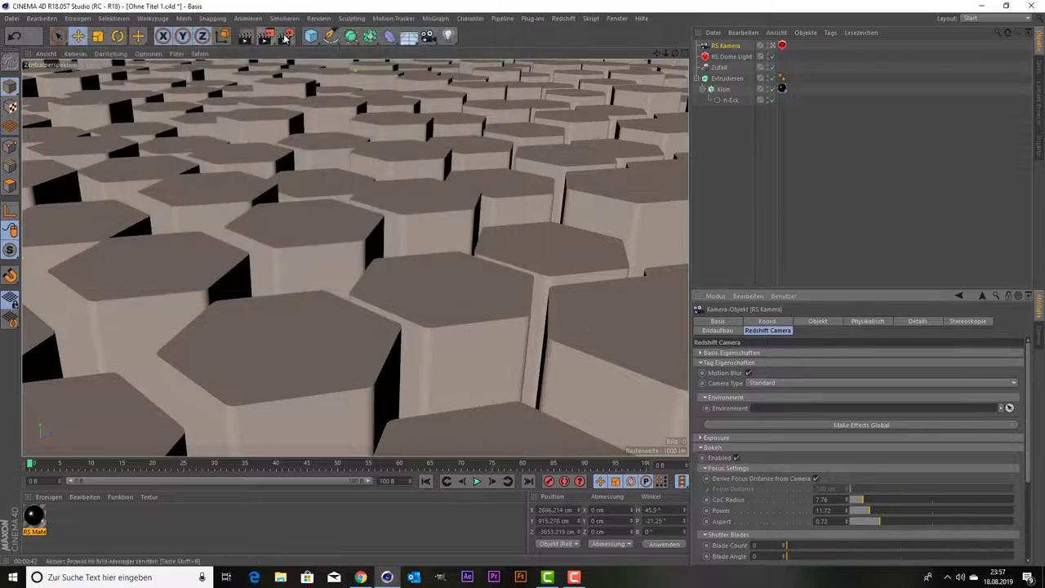
{"action": "left_click", "coordinate": [285, 37]}
Step: Set the saved image format to JPEG
{"action": "left_click", "coordinate": [98, 64]}
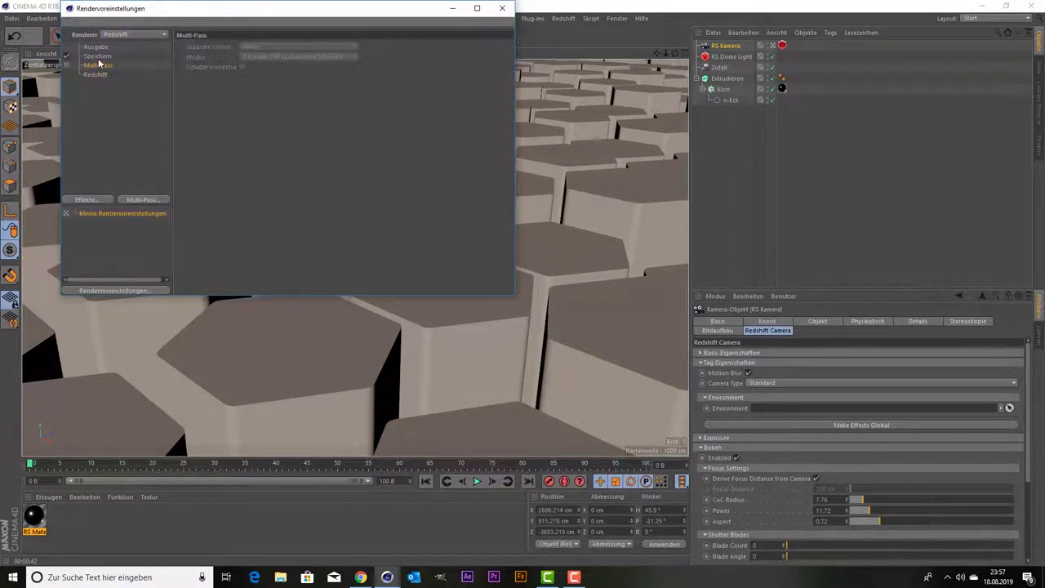
{"action": "left_click", "coordinate": [97, 56]}
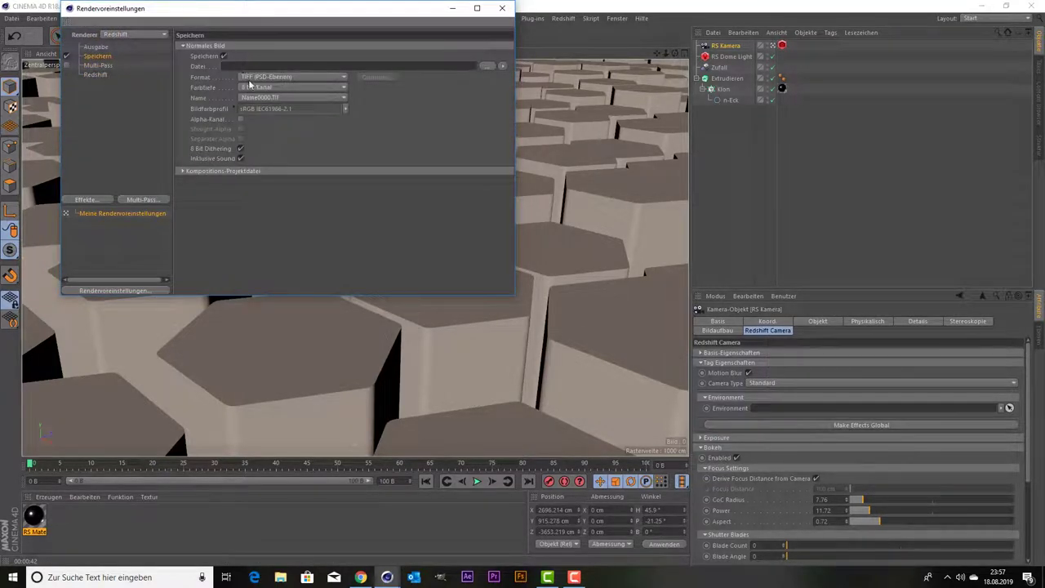
{"action": "left_click", "coordinate": [298, 77]}
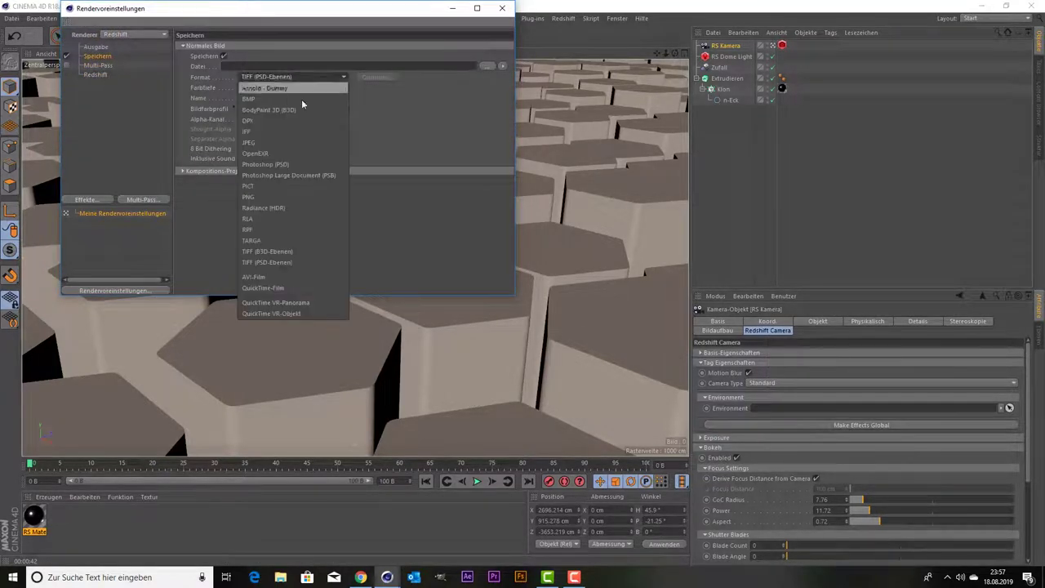
{"action": "left_click", "coordinate": [286, 143]}
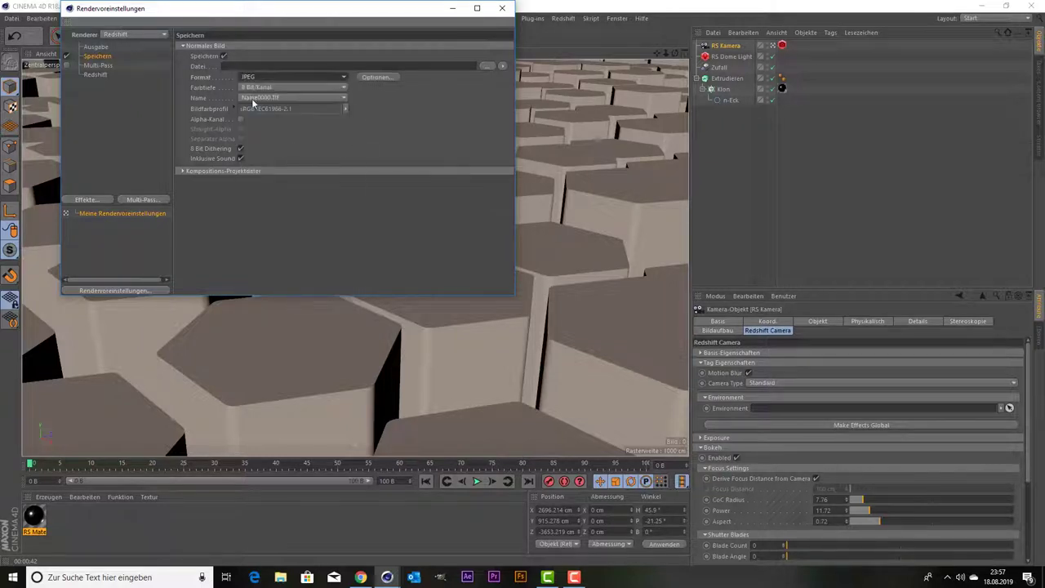
Step: Set the output resolution to 1920 × 1080
{"action": "left_click", "coordinate": [96, 46]}
{"action": "left_click", "coordinate": [260, 57]}
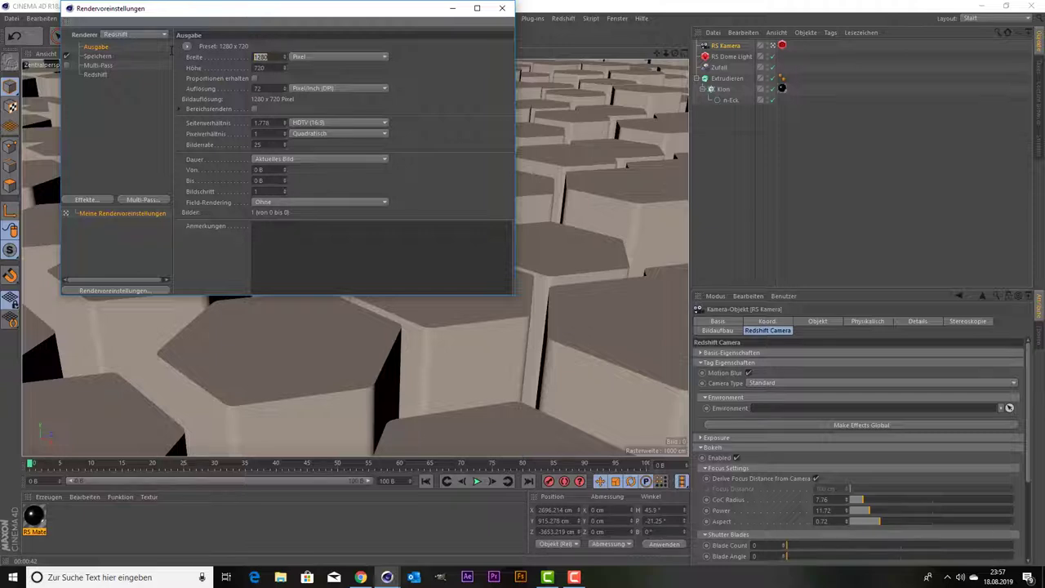
{"action": "type", "text": "1"}
{"action": "key", "text": "Tab"}
{"action": "type", "text": "180"}
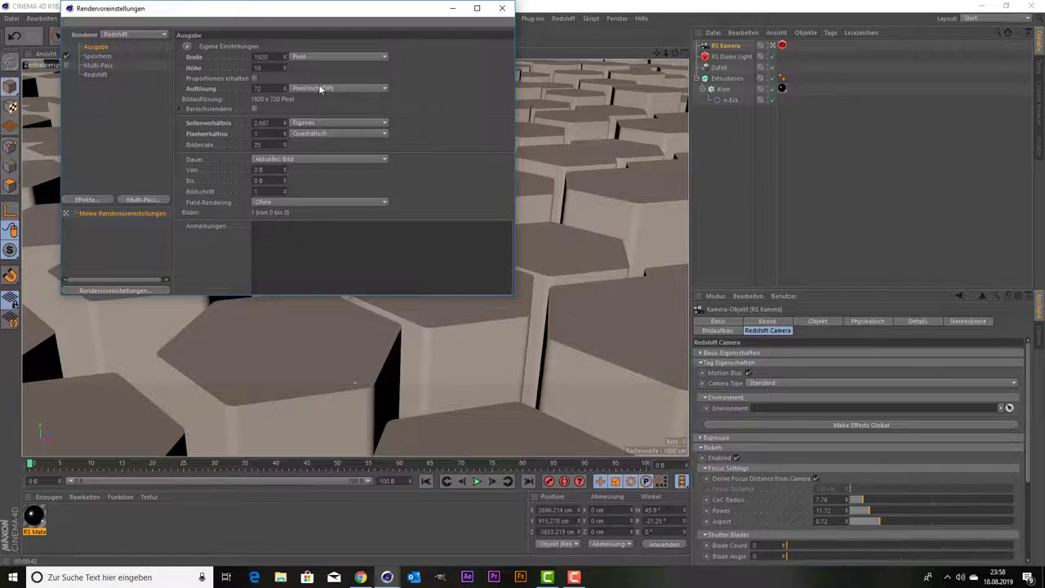
{"action": "key", "text": "BackSpace"}
{"action": "key", "text": "BackSpace"}
{"action": "type", "text": "080"}
{"action": "key", "text": "Return"}
Step: Close the Rendervoreinstellungen dialog to reveal the hexagon floor viewport
{"action": "left_click", "coordinate": [502, 8]}
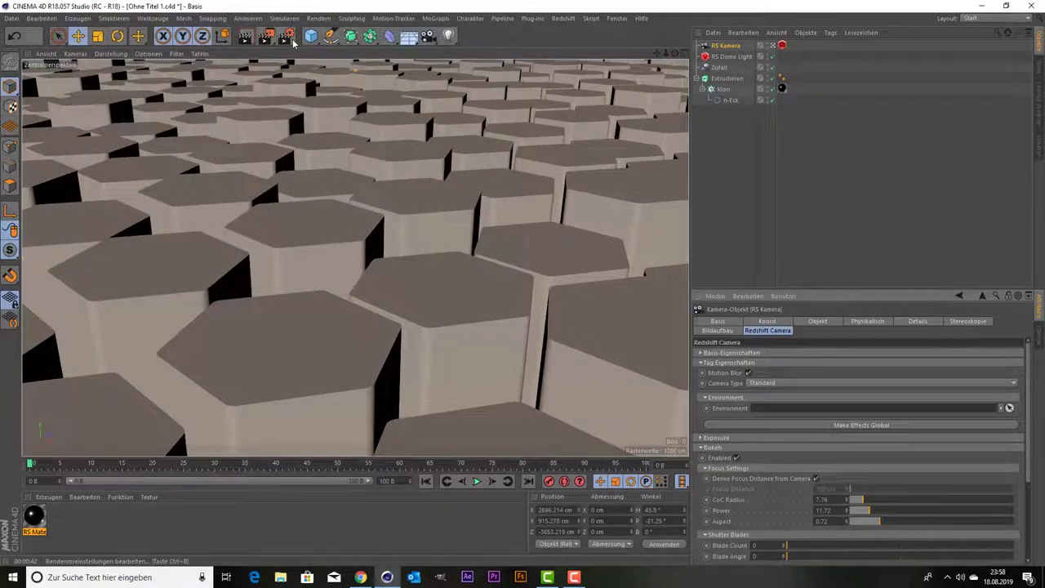